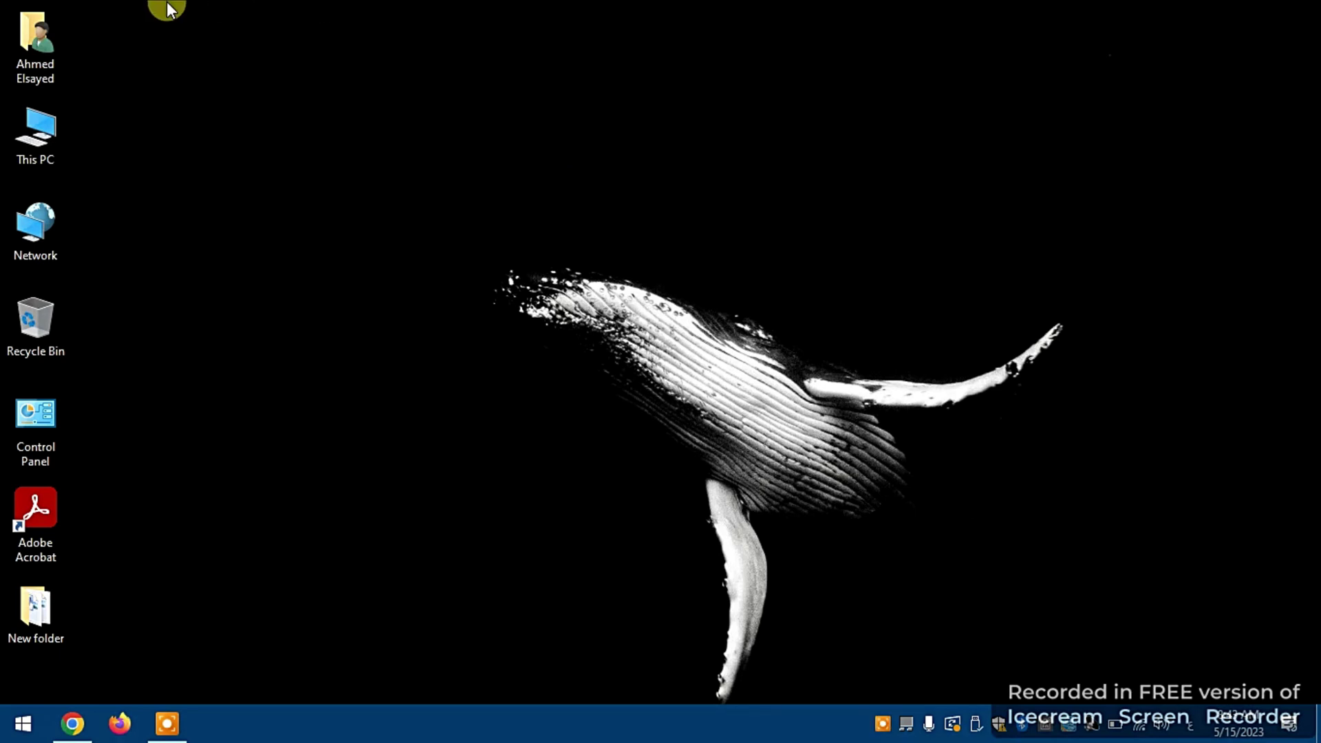
- Run the Msetup4 installer from the win-ts5300-1_3-n_mcd folder in Downloads
{"action": "left_click", "coordinate": [21, 141]}
{"action": "double_click", "coordinate": [20, 142]}
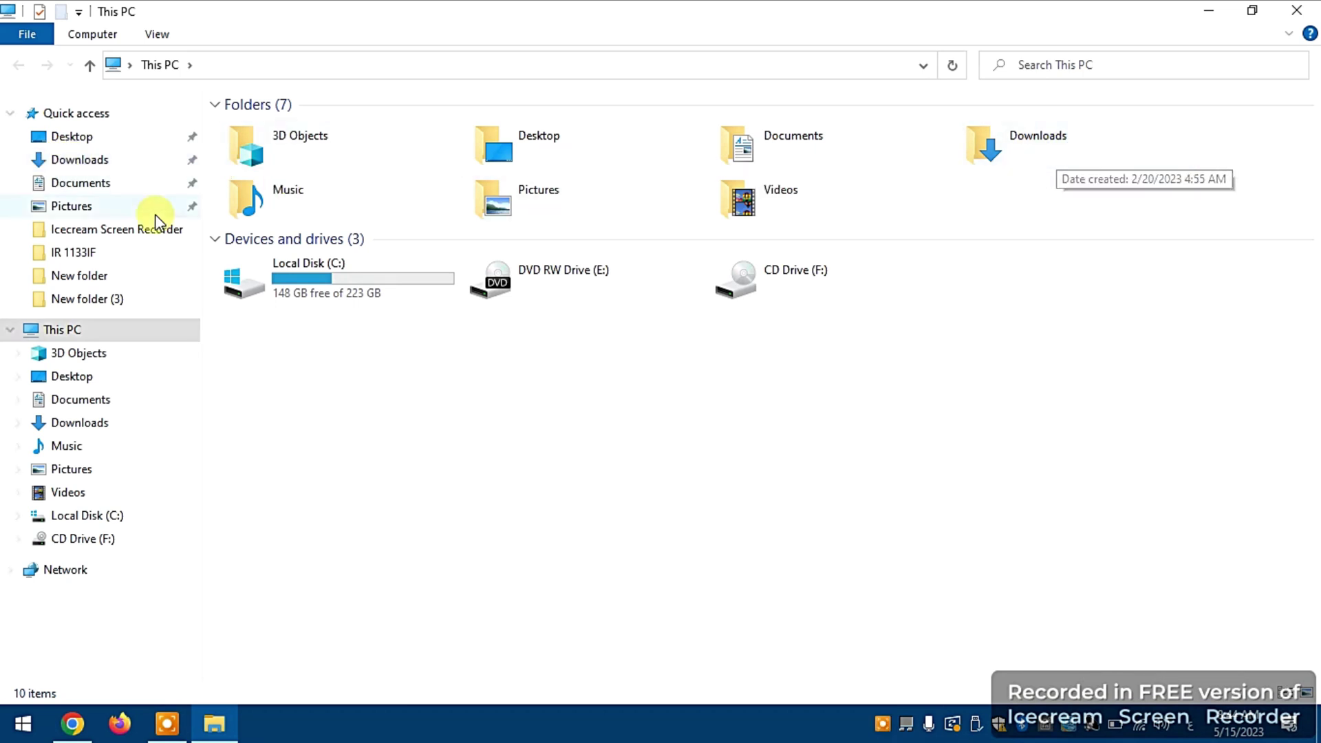
{"action": "left_click", "coordinate": [82, 162]}
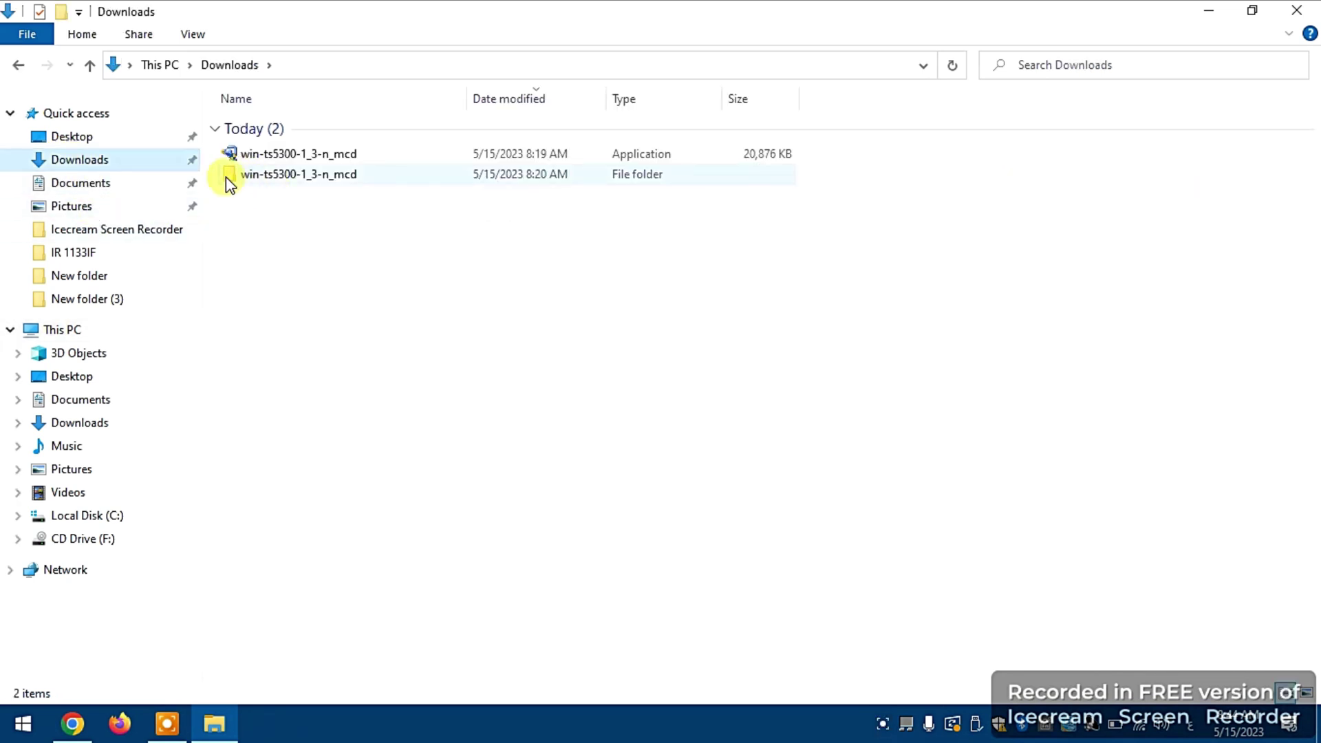
{"action": "key", "text": "ctrl+shift+2"}
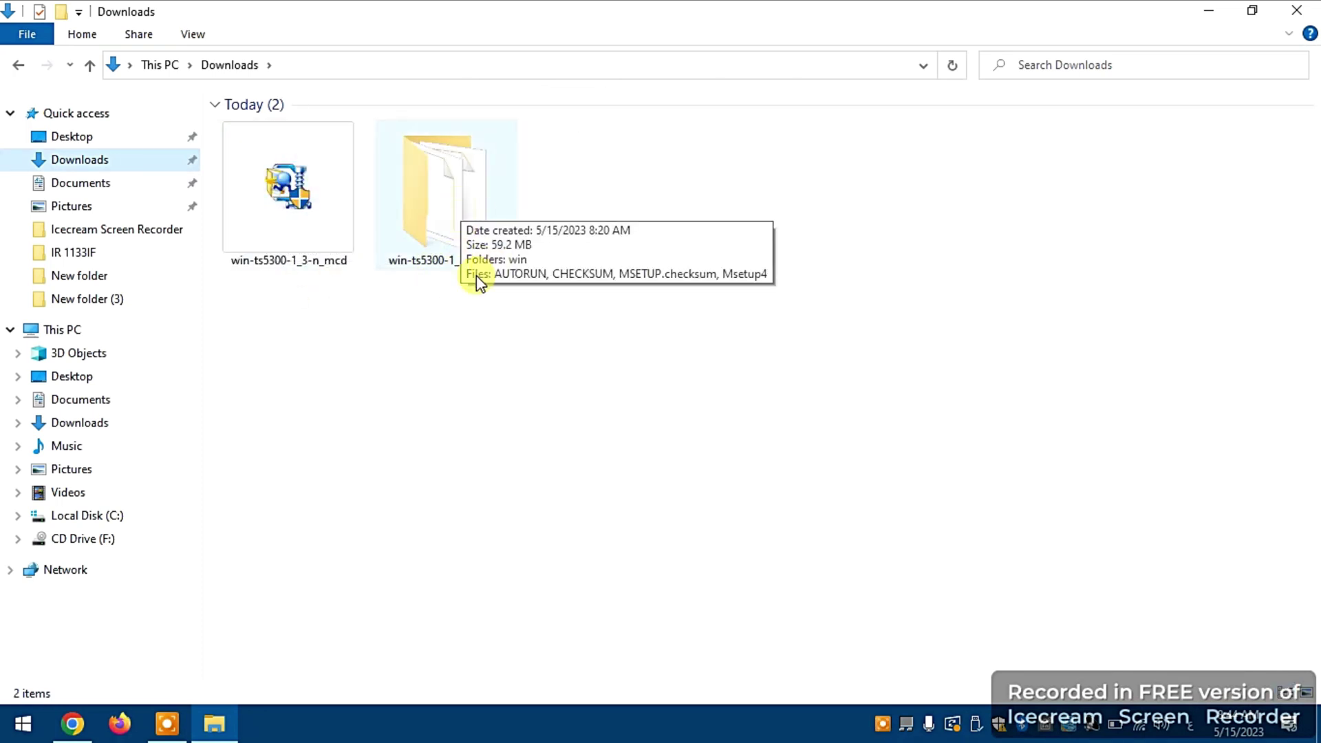
{"action": "double_click", "coordinate": [459, 213]}
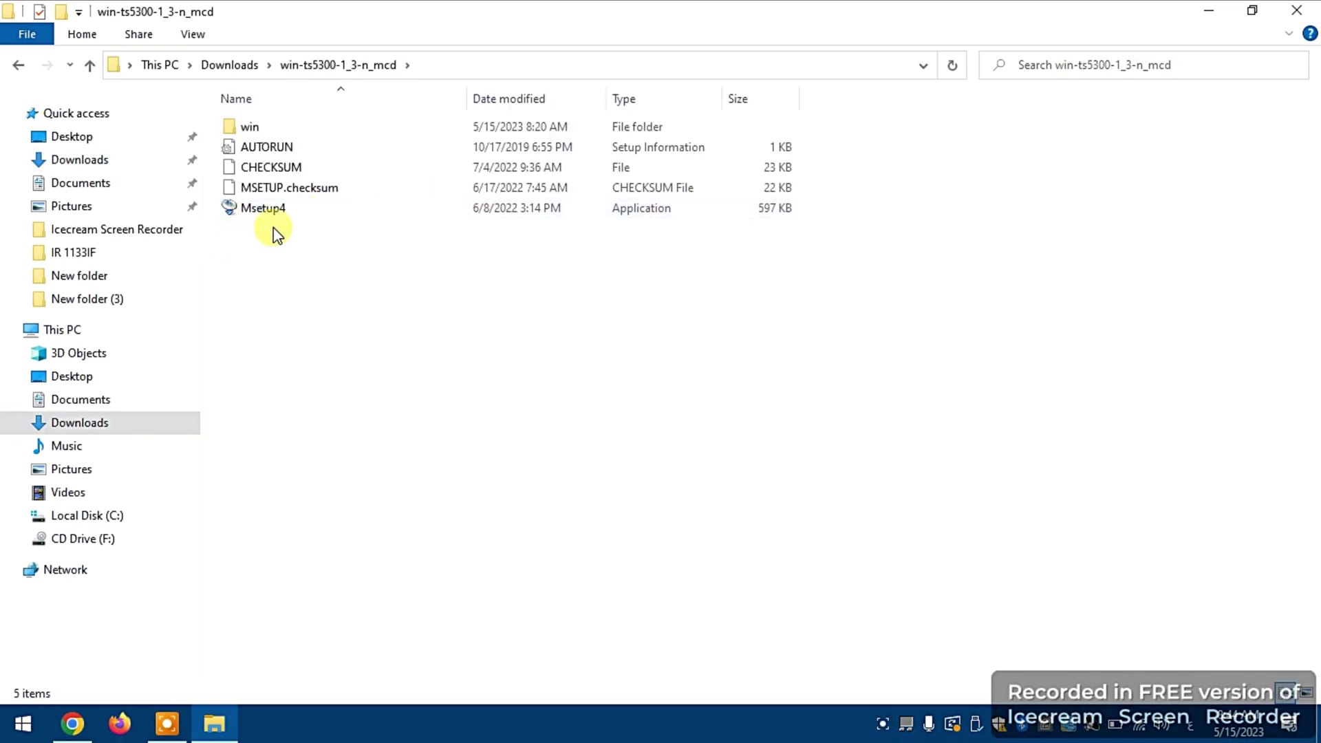
{"action": "double_click", "coordinate": [283, 212]}
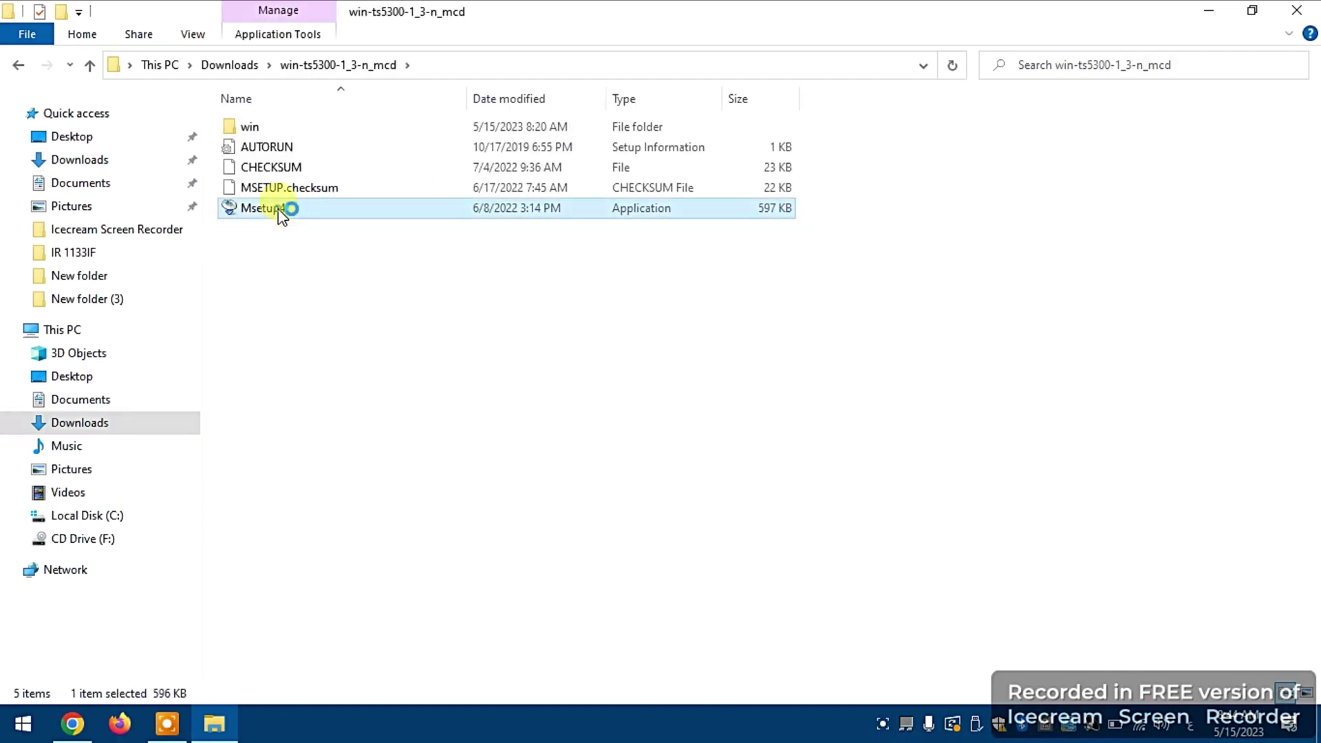
{"action": "left_click", "coordinate": [564, 495]}
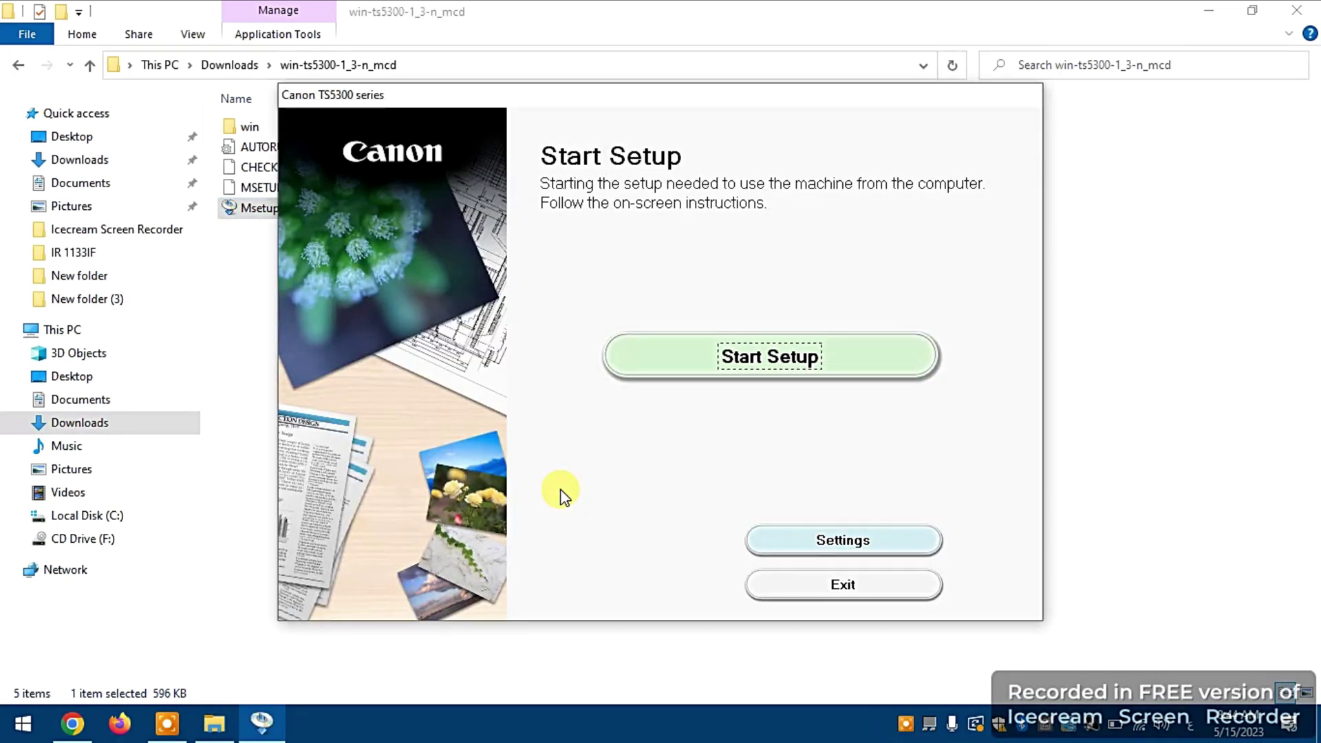
- Change the language of the Canon TS5300 series setup to Arabic
{"action": "left_click", "coordinate": [814, 550]}
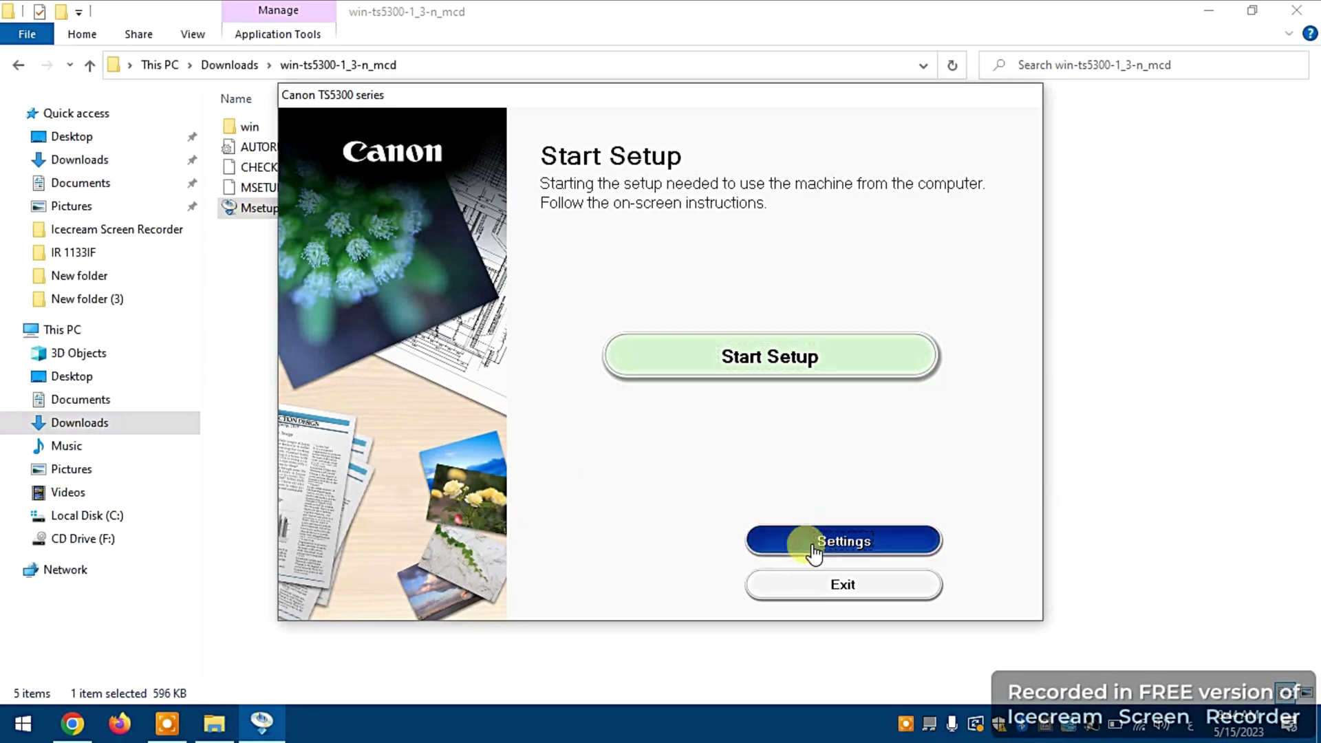
{"action": "scroll", "coordinate": [542, 427], "scroll_direction": "down", "scroll_amount": 5}
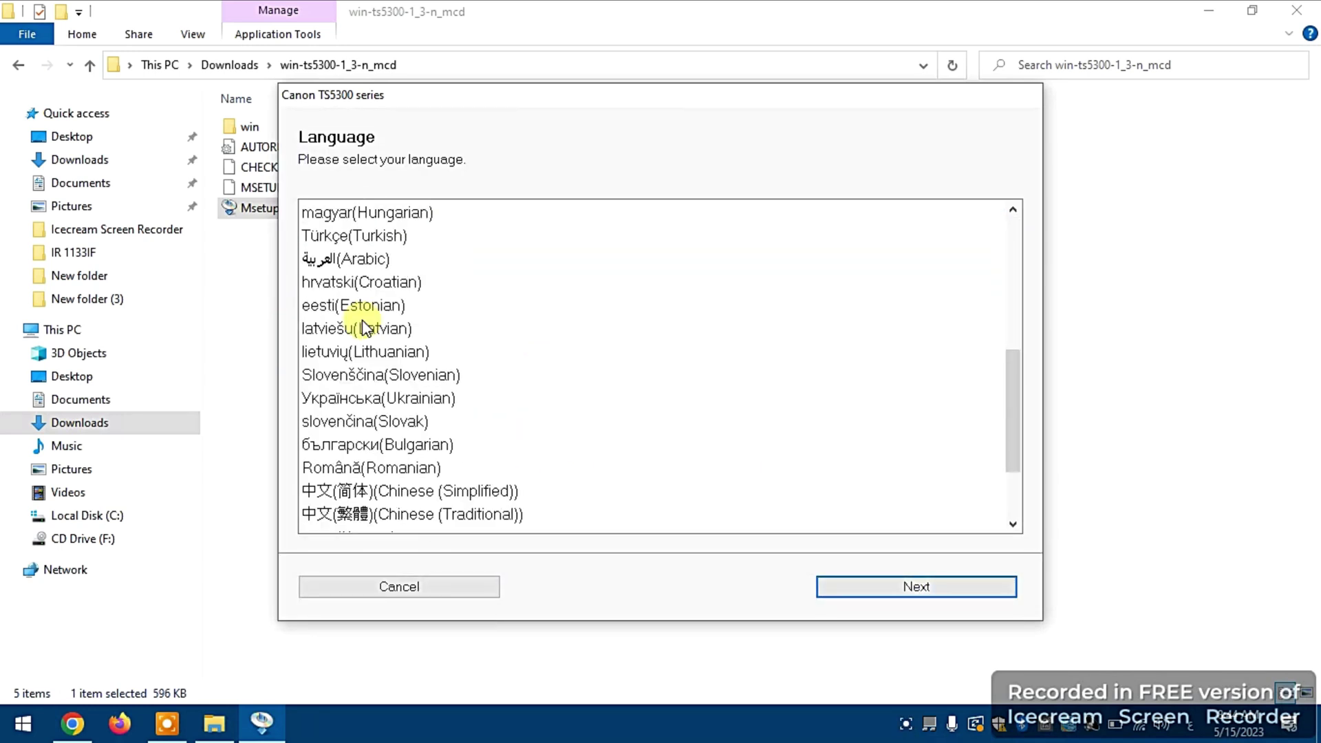
{"action": "left_click", "coordinate": [361, 259]}
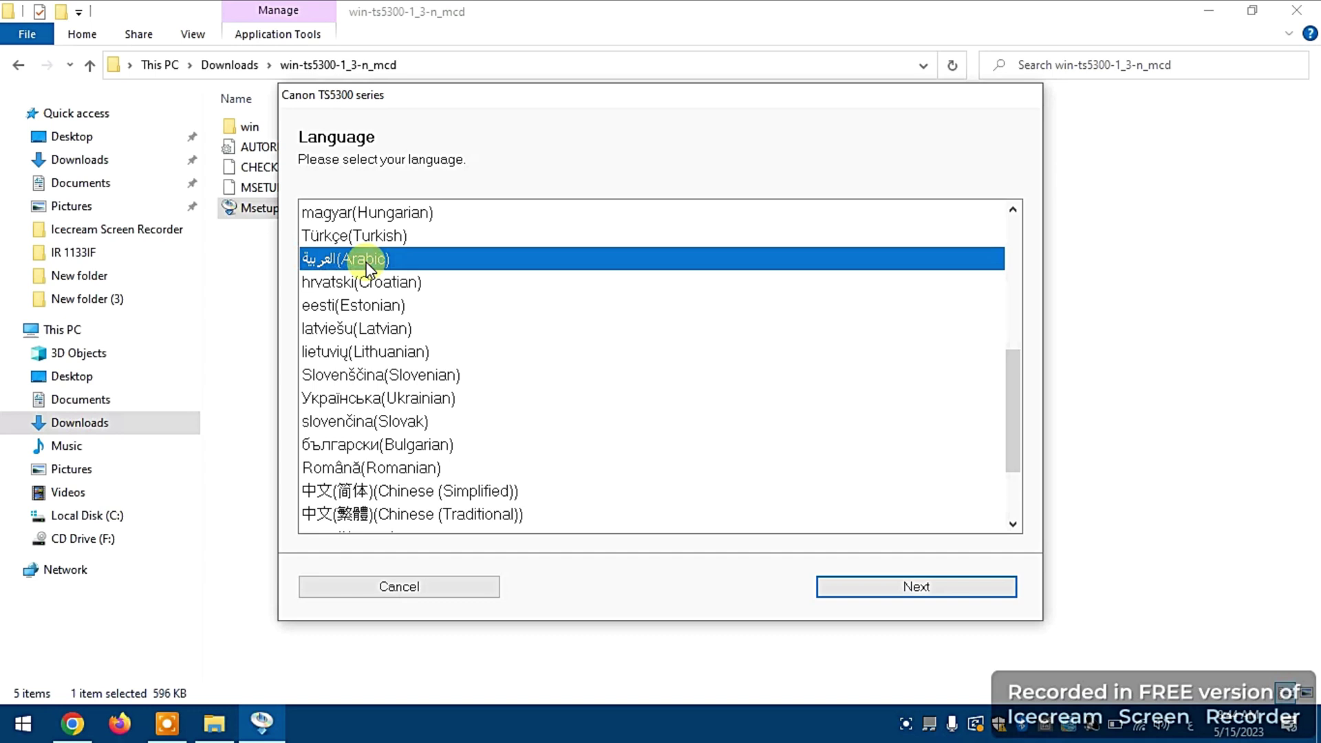
{"action": "left_click", "coordinate": [901, 571]}
{"action": "left_click", "coordinate": [404, 597]}
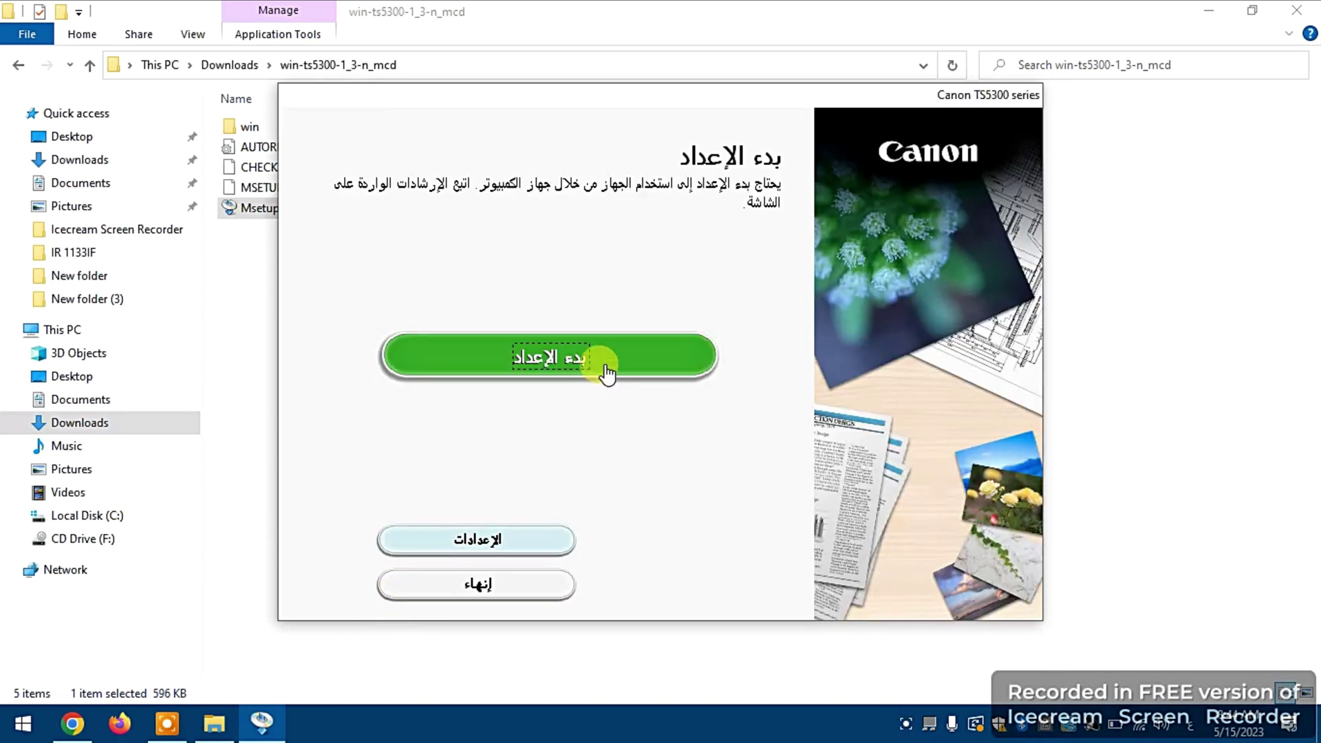
- Start the printer setup and accept the licence agreement
{"action": "left_click", "coordinate": [607, 375]}
{"action": "left_click", "coordinate": [409, 589]}
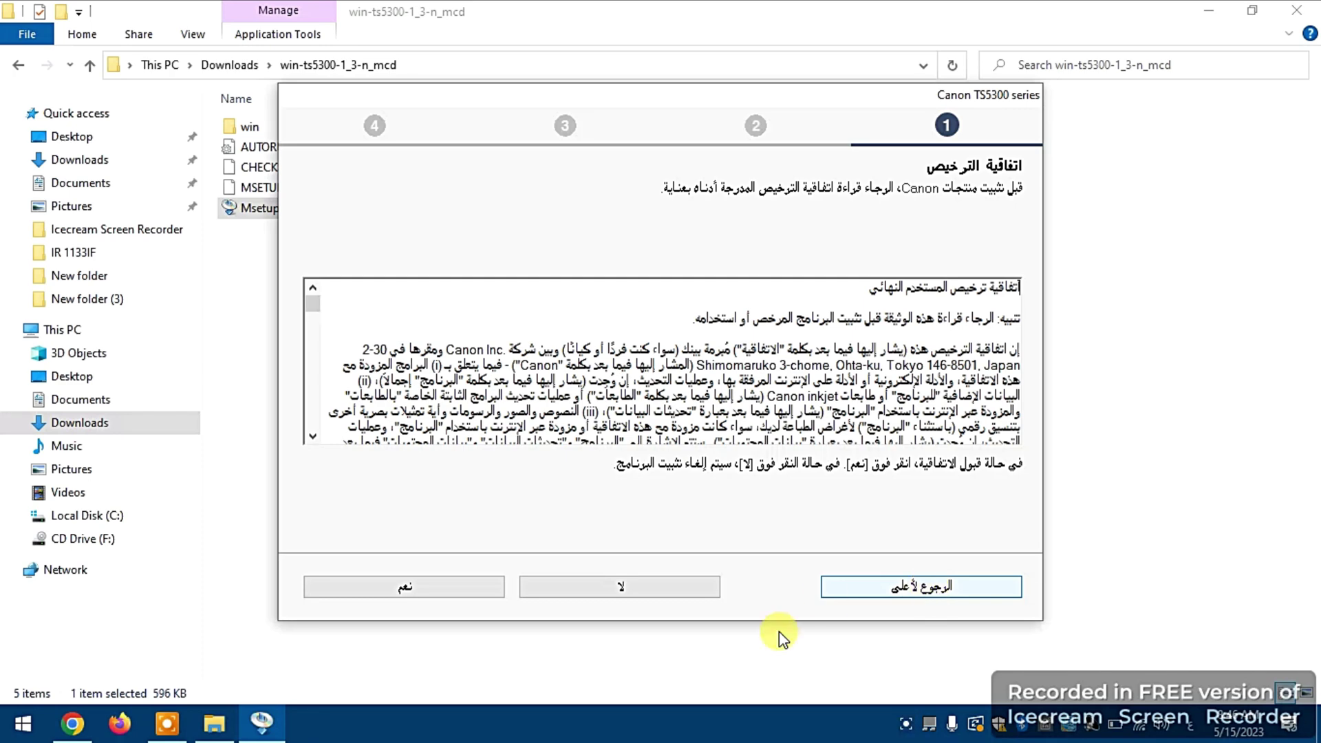
{"action": "left_click", "coordinate": [428, 588]}
{"action": "left_click", "coordinate": [446, 593]}
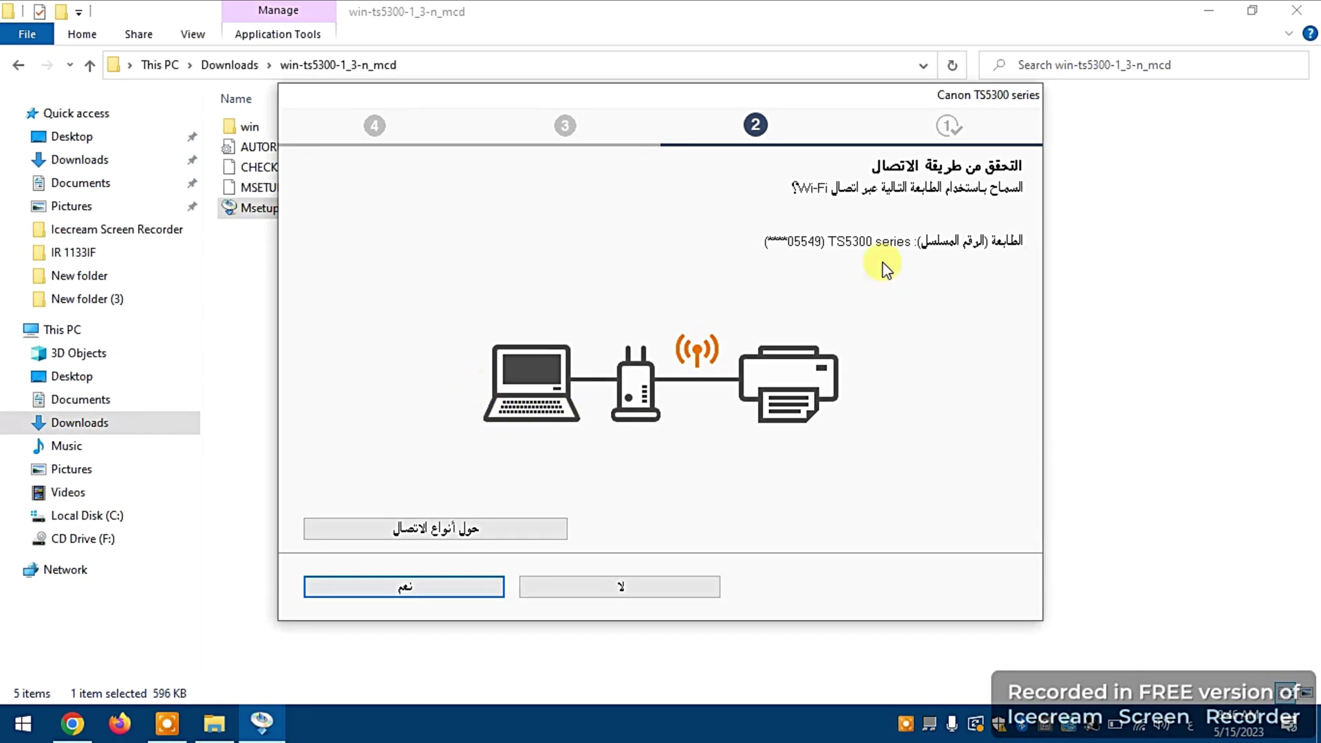
- Check the computer's Wi-Fi network and agree to use the detected TS5300 series printer over Wi-Fi
{"action": "left_click", "coordinate": [1139, 728]}
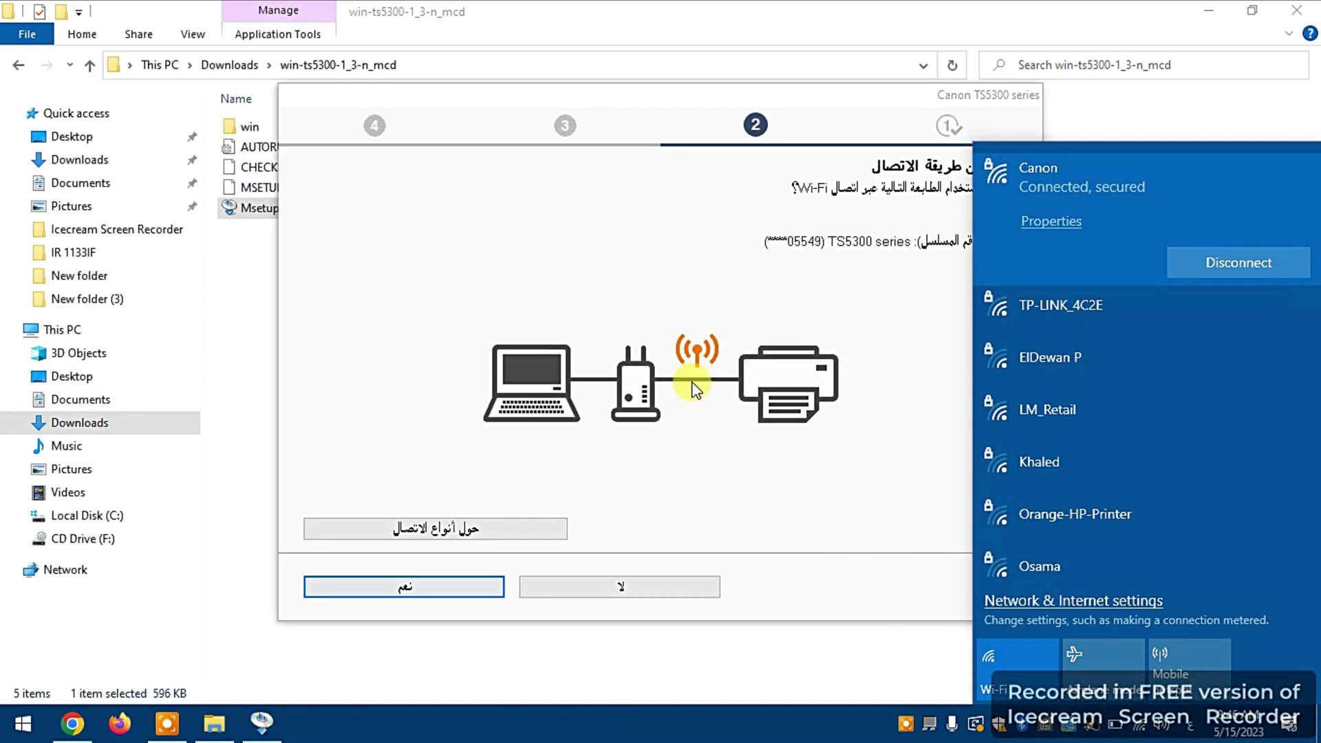
{"action": "left_click", "coordinate": [791, 279]}
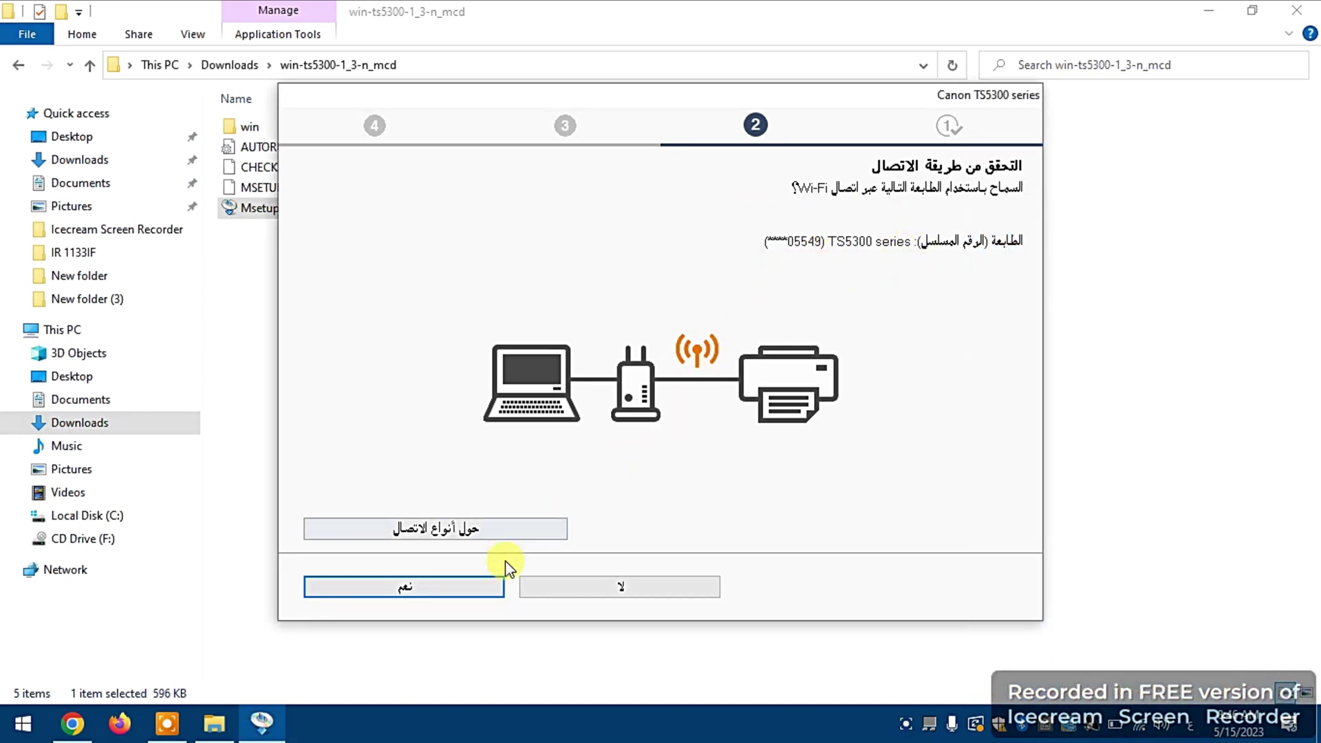
{"action": "left_click", "coordinate": [457, 588]}
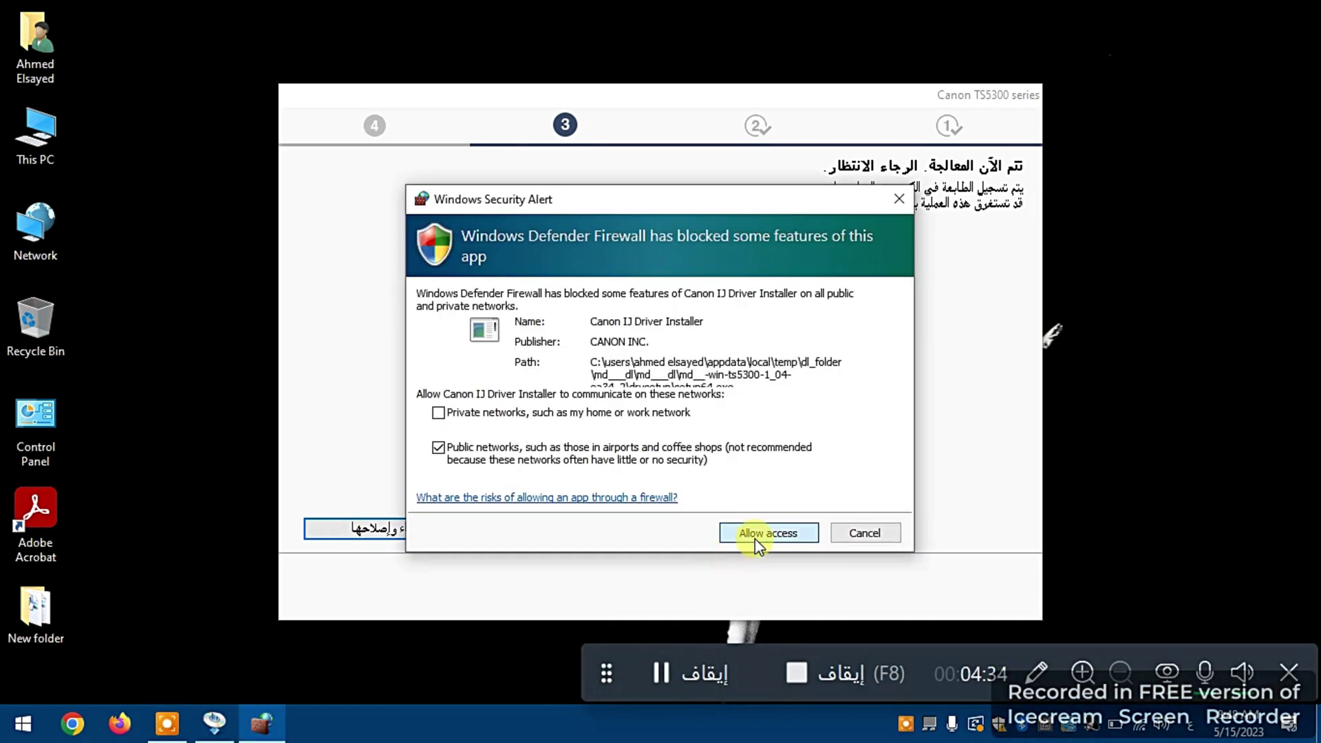
- Allow Canon IJ Driver Installer through the firewall on public networks and complete the remaining setup pages
{"action": "left_click", "coordinate": [743, 544]}
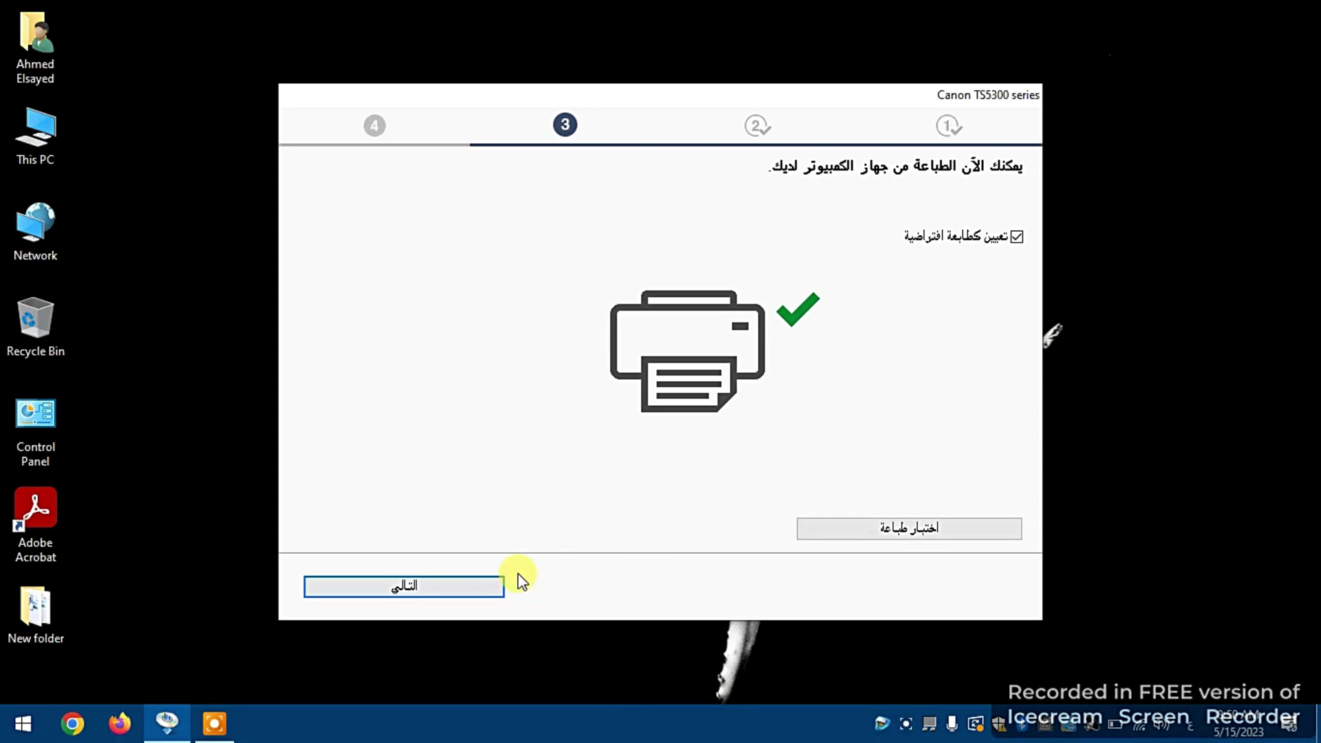
{"action": "left_click", "coordinate": [494, 585]}
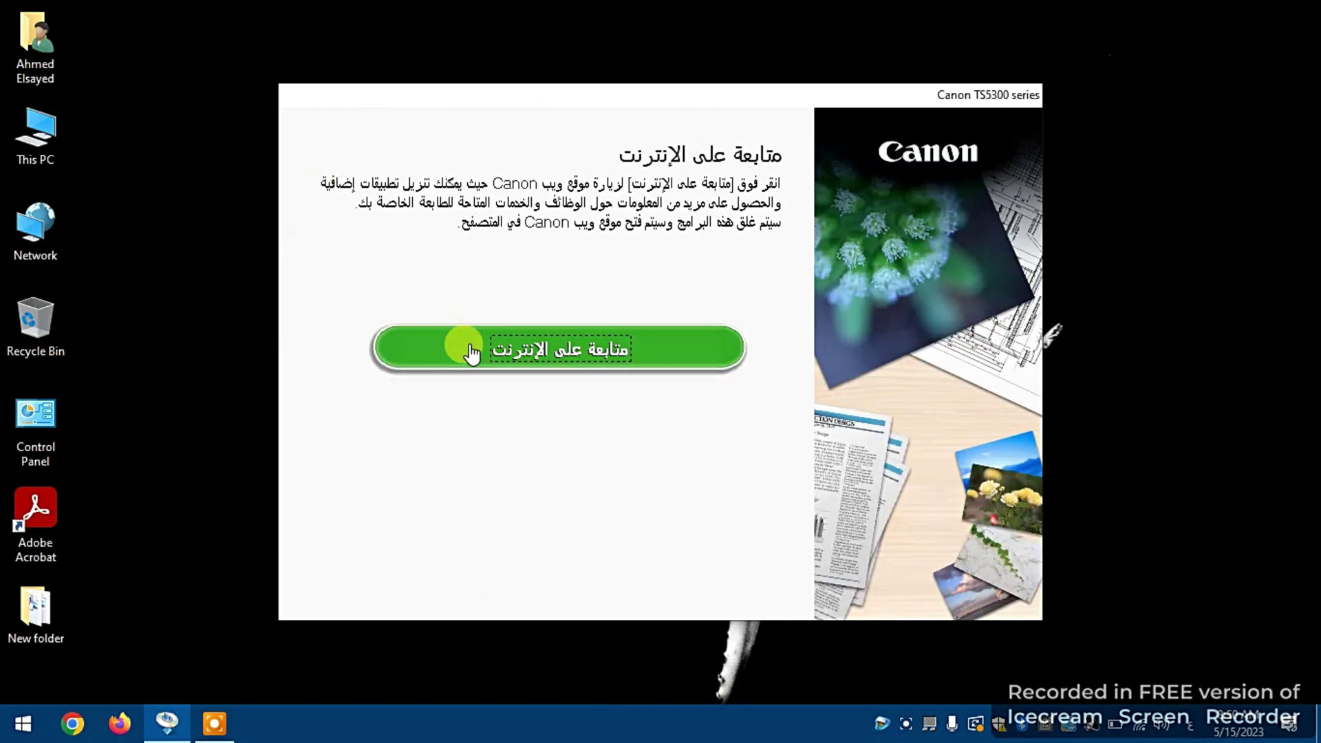
{"action": "left_click", "coordinate": [522, 347]}
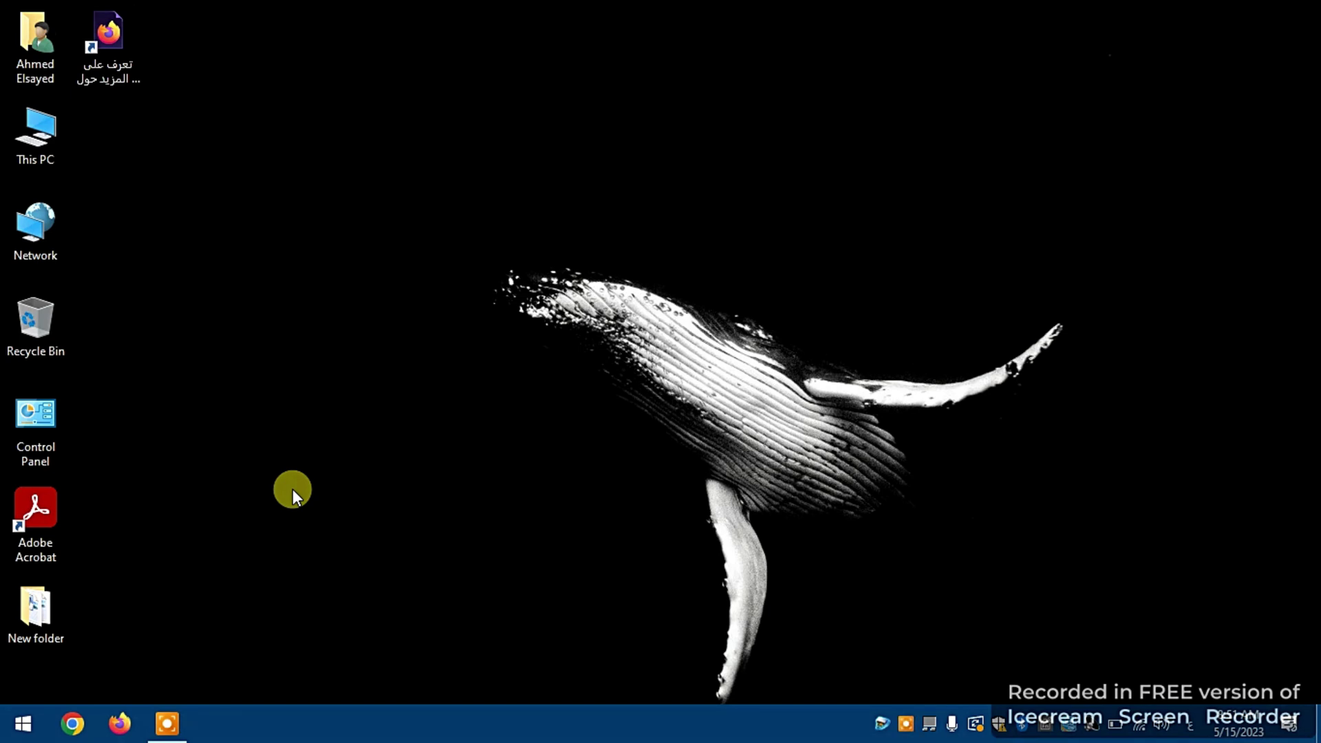
- Open Devices and Printers in Control Panel
{"action": "left_click", "coordinate": [29, 424]}
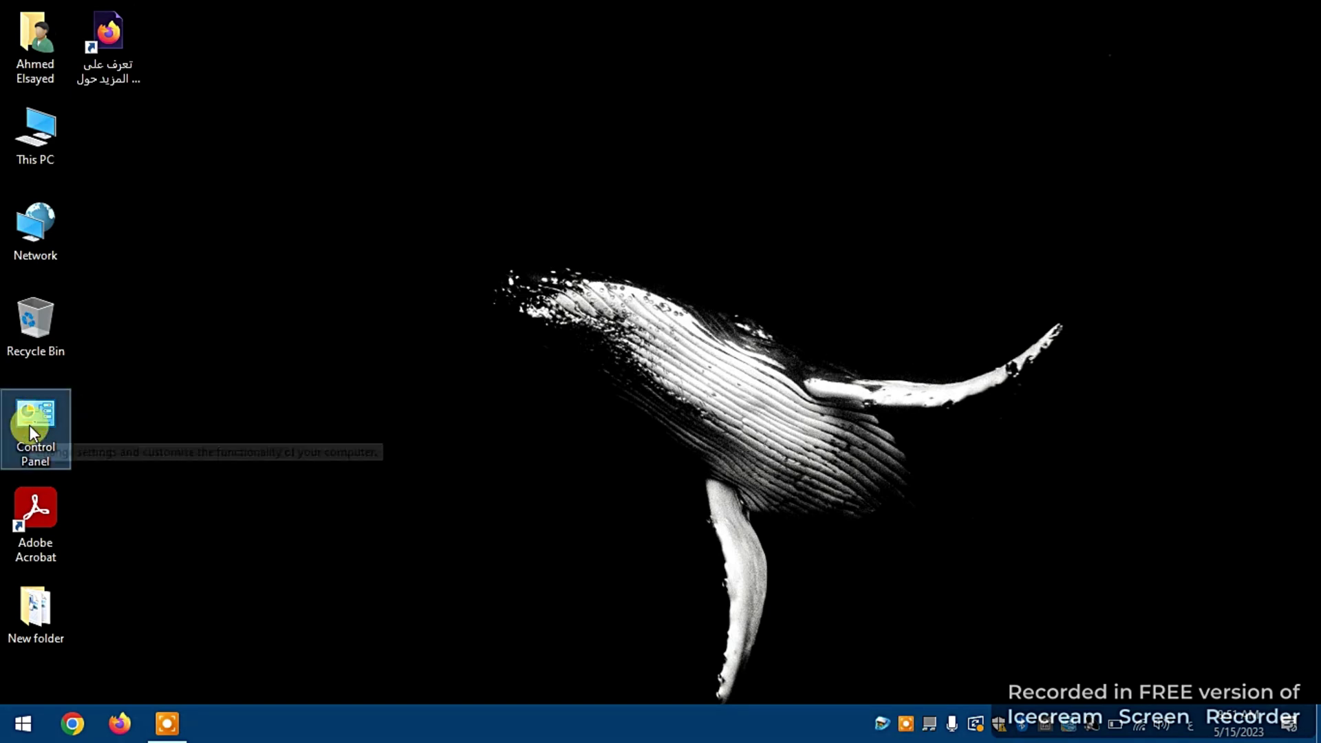
{"action": "double_click", "coordinate": [30, 425]}
{"action": "left_click", "coordinate": [320, 270]}
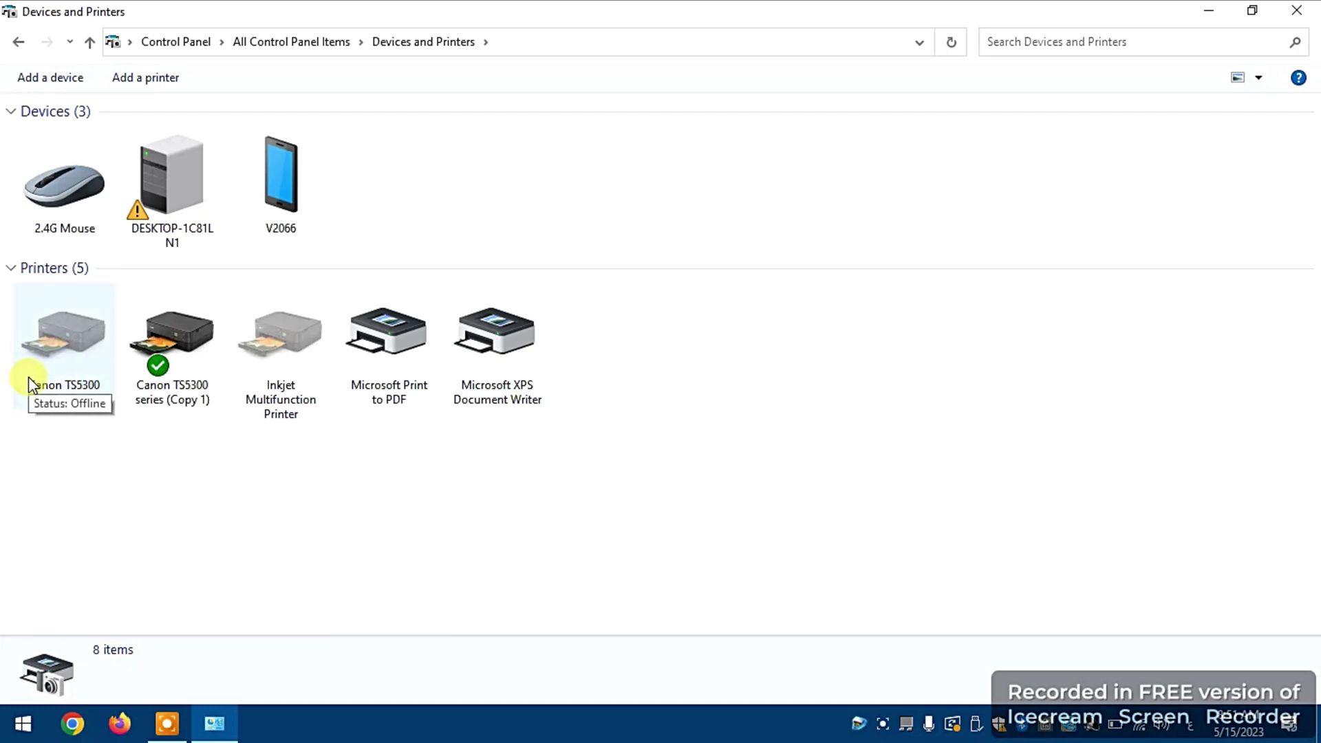
- Rename the Canon TS5300 series printer to "كابل usb" in its printer properties
{"action": "left_click", "coordinate": [63, 336]}
{"action": "right_click", "coordinate": [63, 336]}
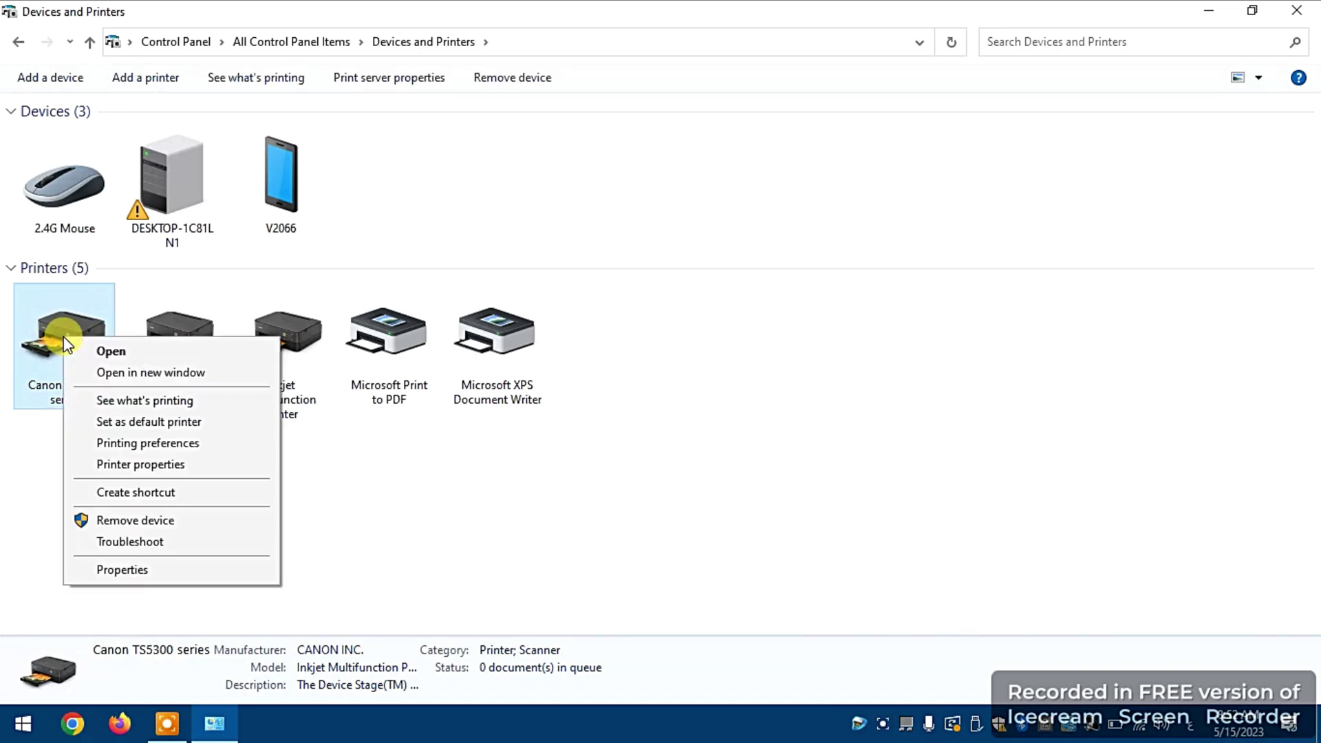
{"action": "left_click", "coordinate": [117, 465]}
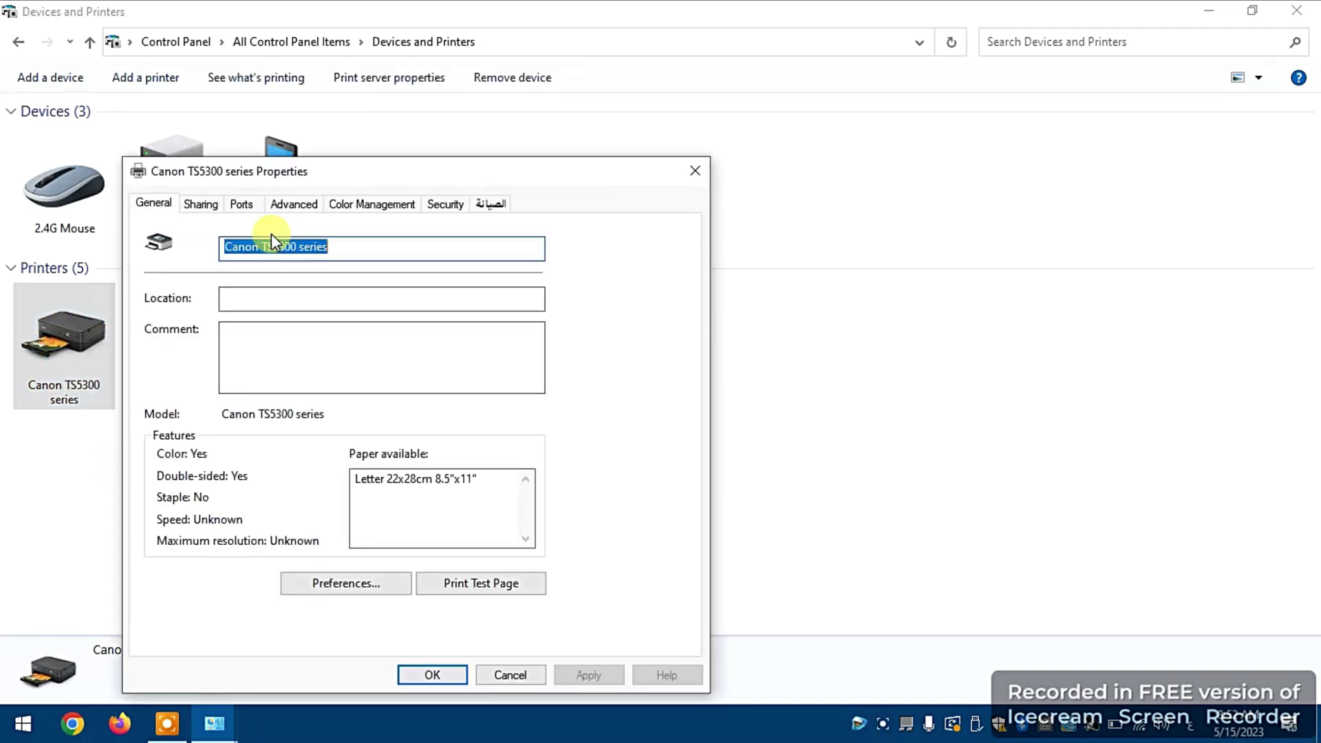
{"action": "key", "text": "BackSpace"}
{"action": "type", "text": "كان"}
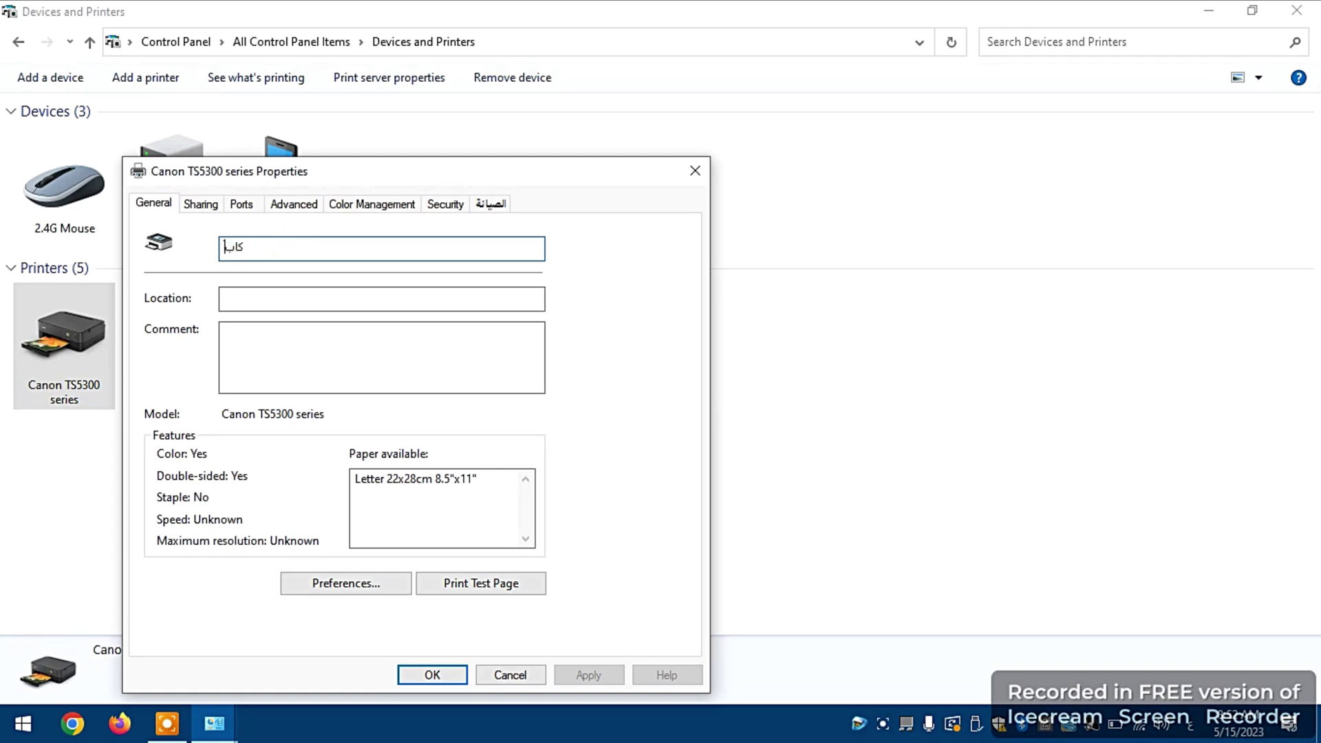
{"action": "type", "text": "ل"}
{"action": "key", "text": "alt+shift"}
{"action": "type", "text": "usb"}
{"action": "left_click", "coordinate": [434, 674]}
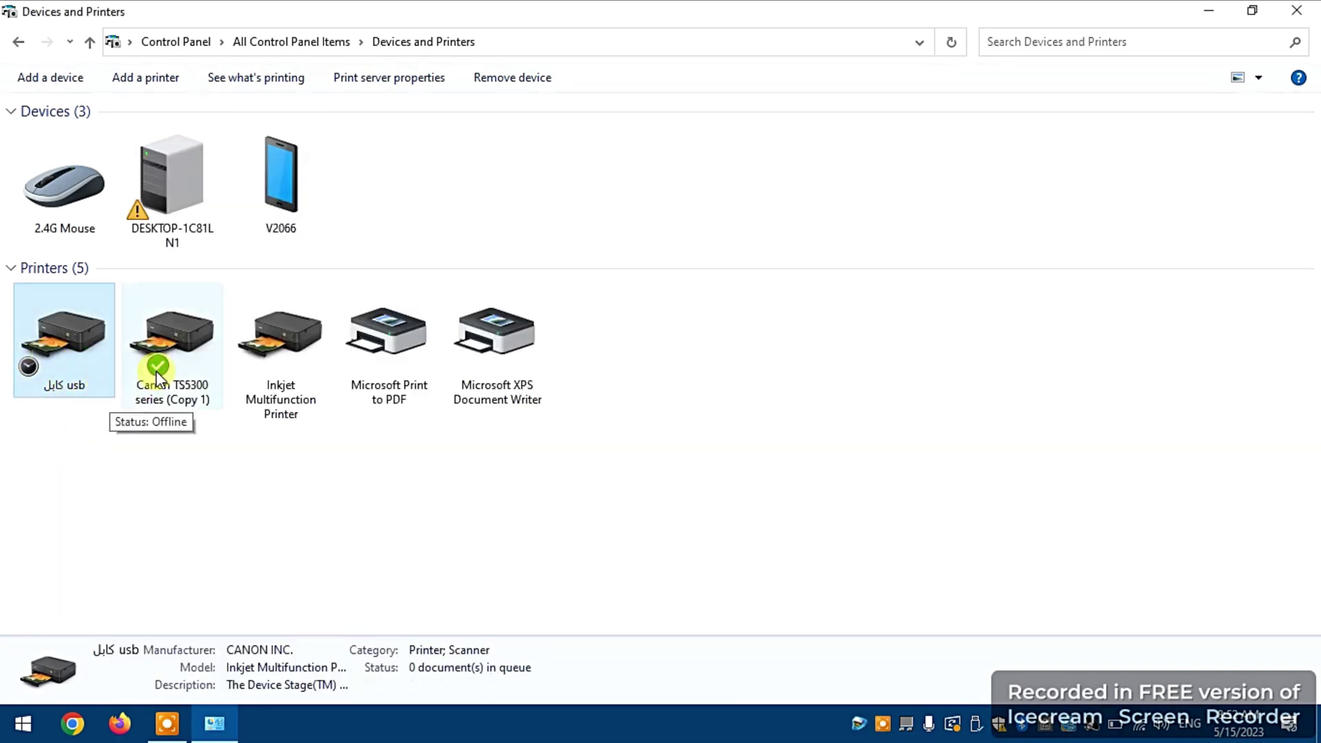
- Rename the Canon TS5300 series (Copy 1) printer to "واي فاي" and close Devices and Printers
{"action": "right_click", "coordinate": [166, 359]}
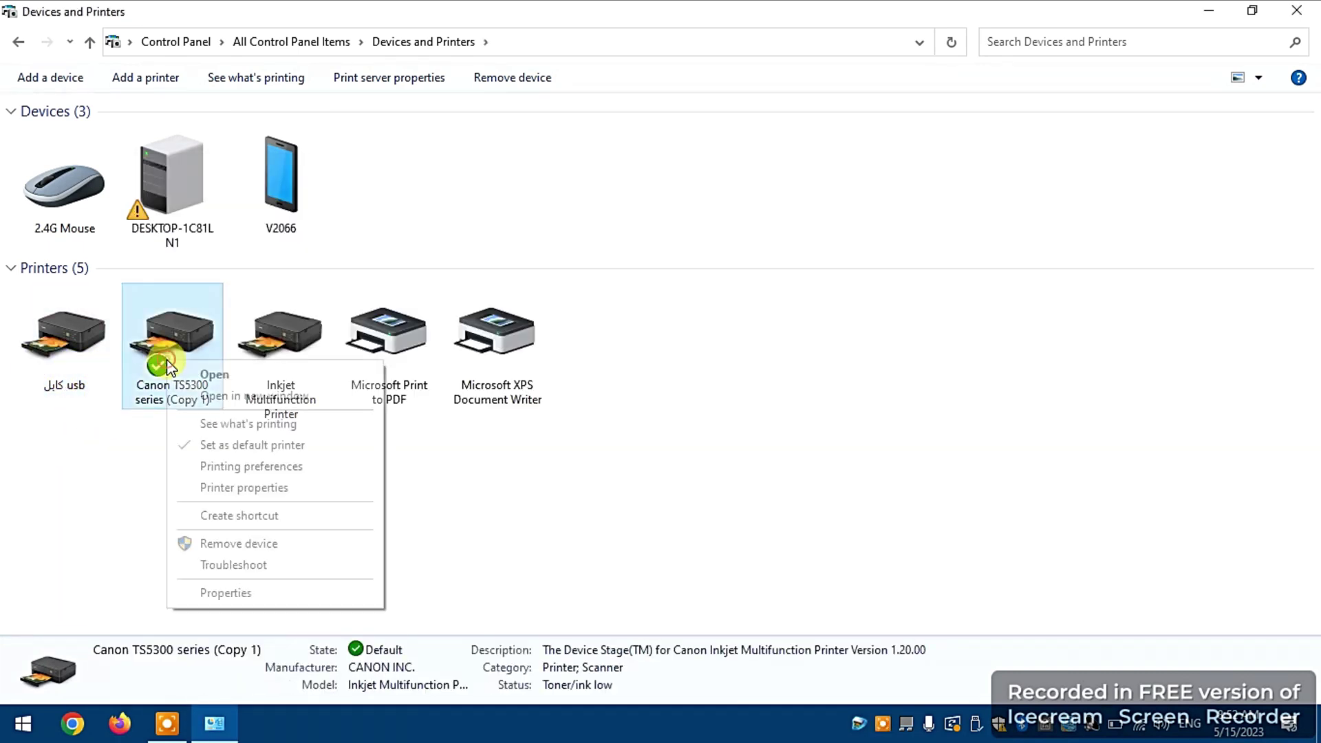
{"action": "left_click", "coordinate": [241, 487]}
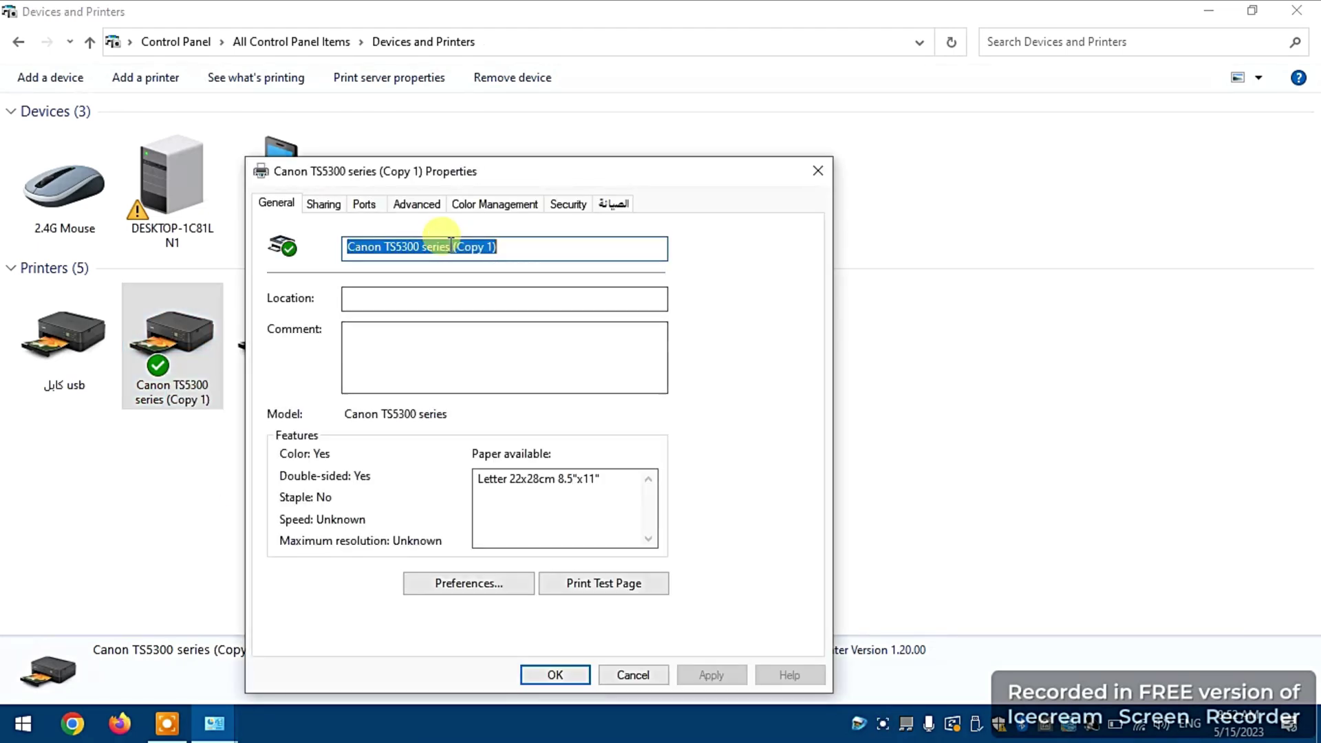
{"action": "key", "text": "BackSpace"}
{"action": "key", "text": "alt+shift"}
{"action": "type", "text": "ط"}
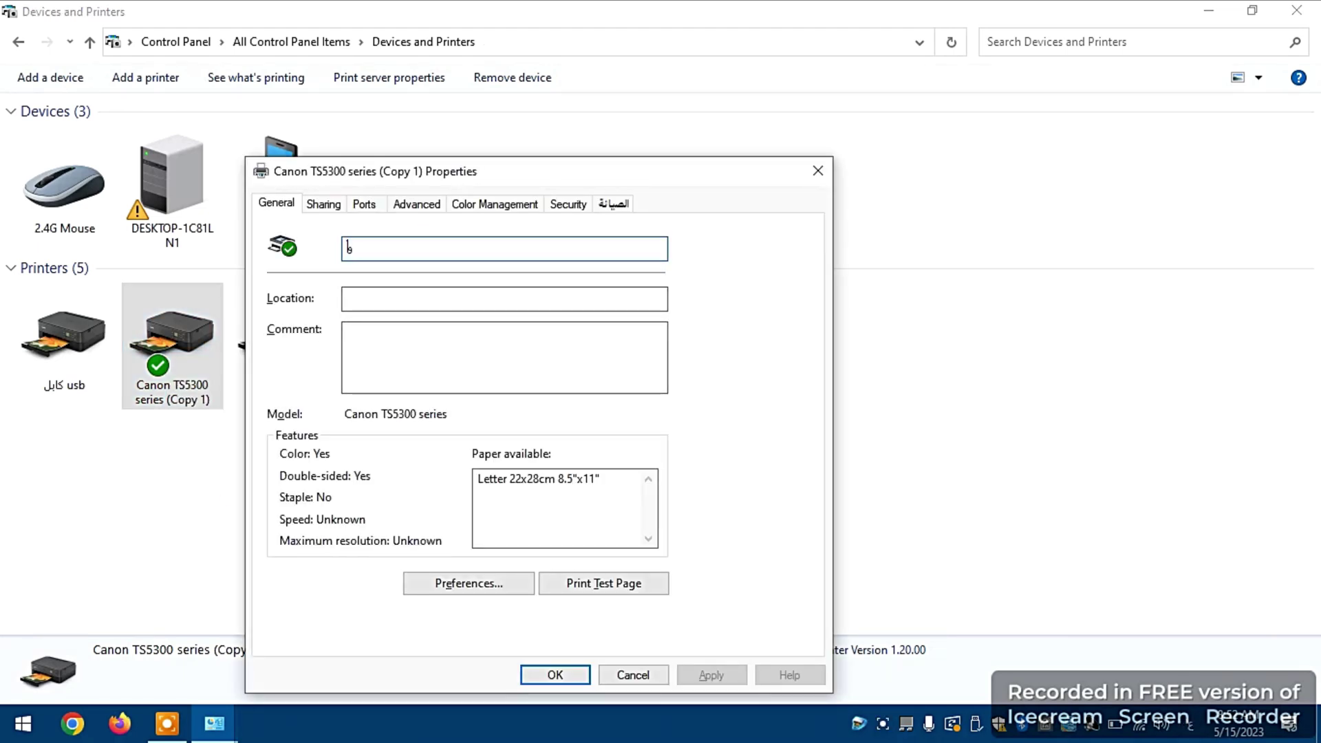
{"action": "type", "text": "اي فاي"}
{"action": "left_click", "coordinate": [555, 675]}
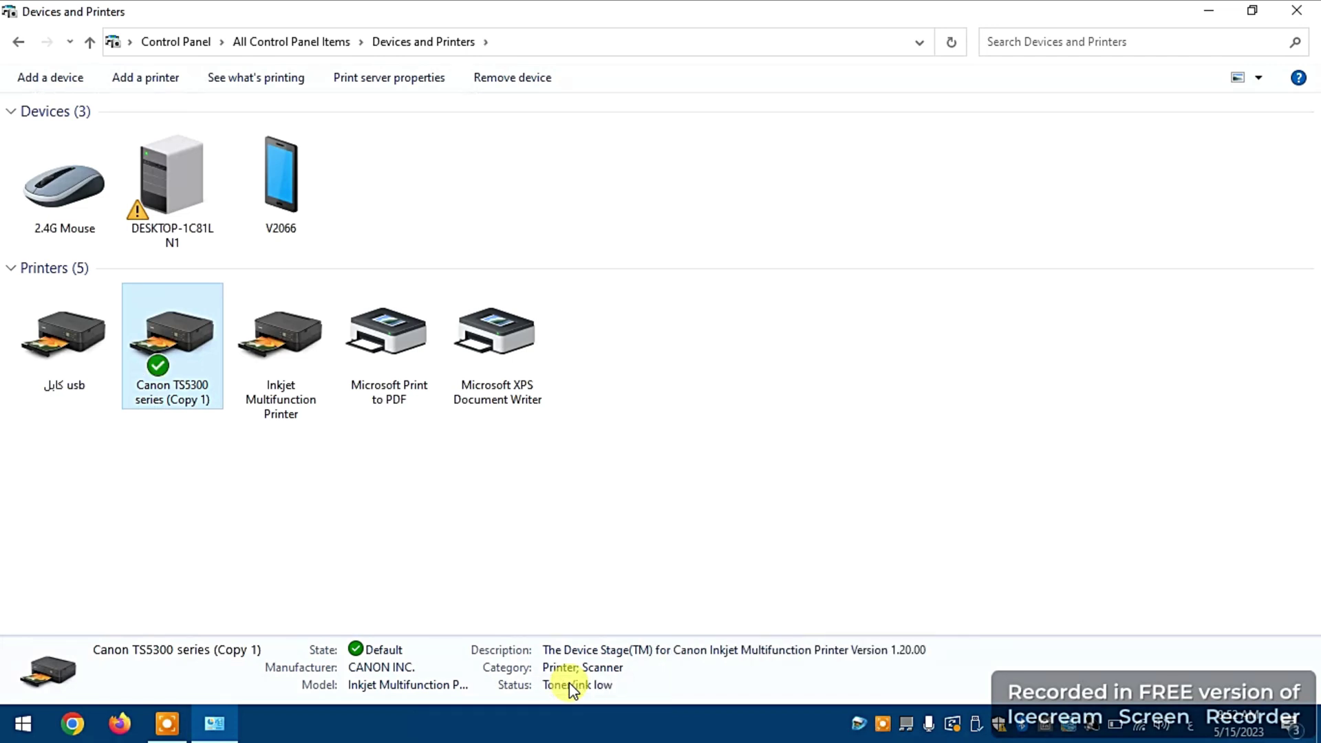
{"action": "left_click", "coordinate": [1287, 10]}
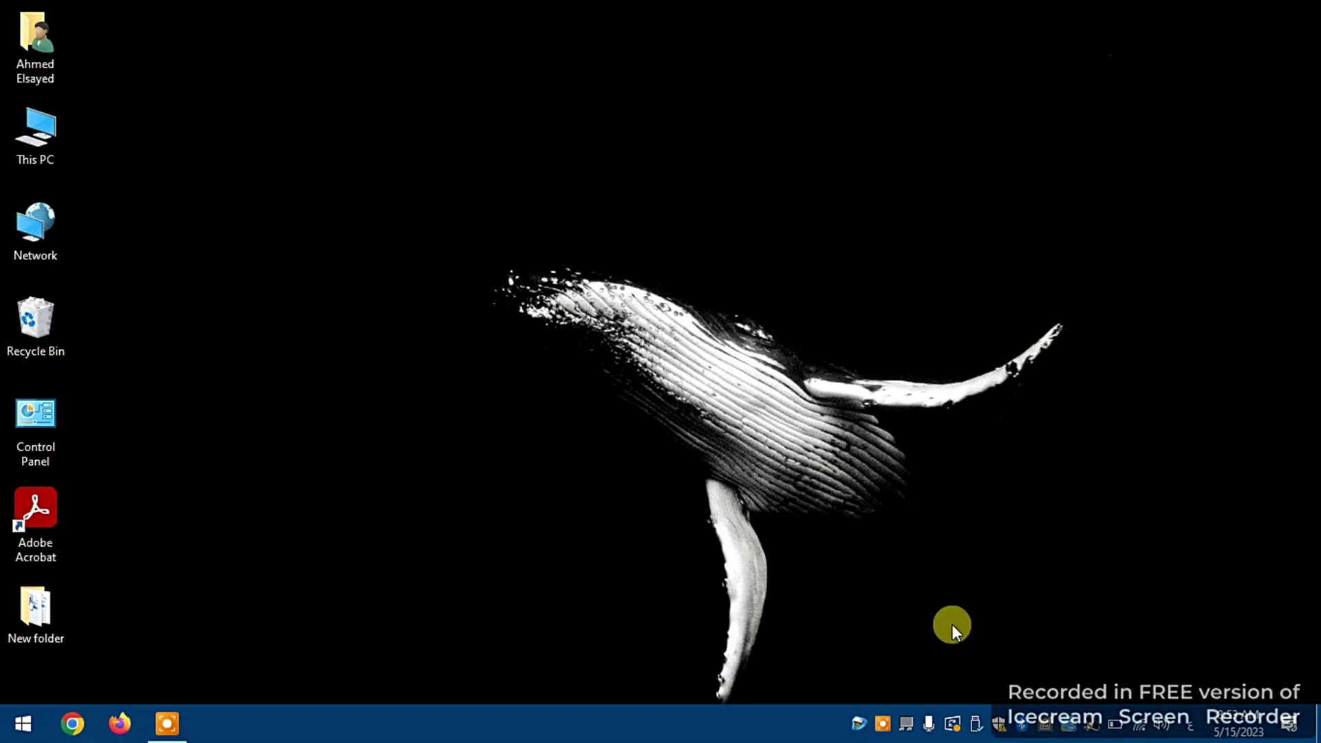
- Create a desktop shortcut for IJ Scan Utility beside the user folder icon
{"action": "left_click", "coordinate": [23, 728]}
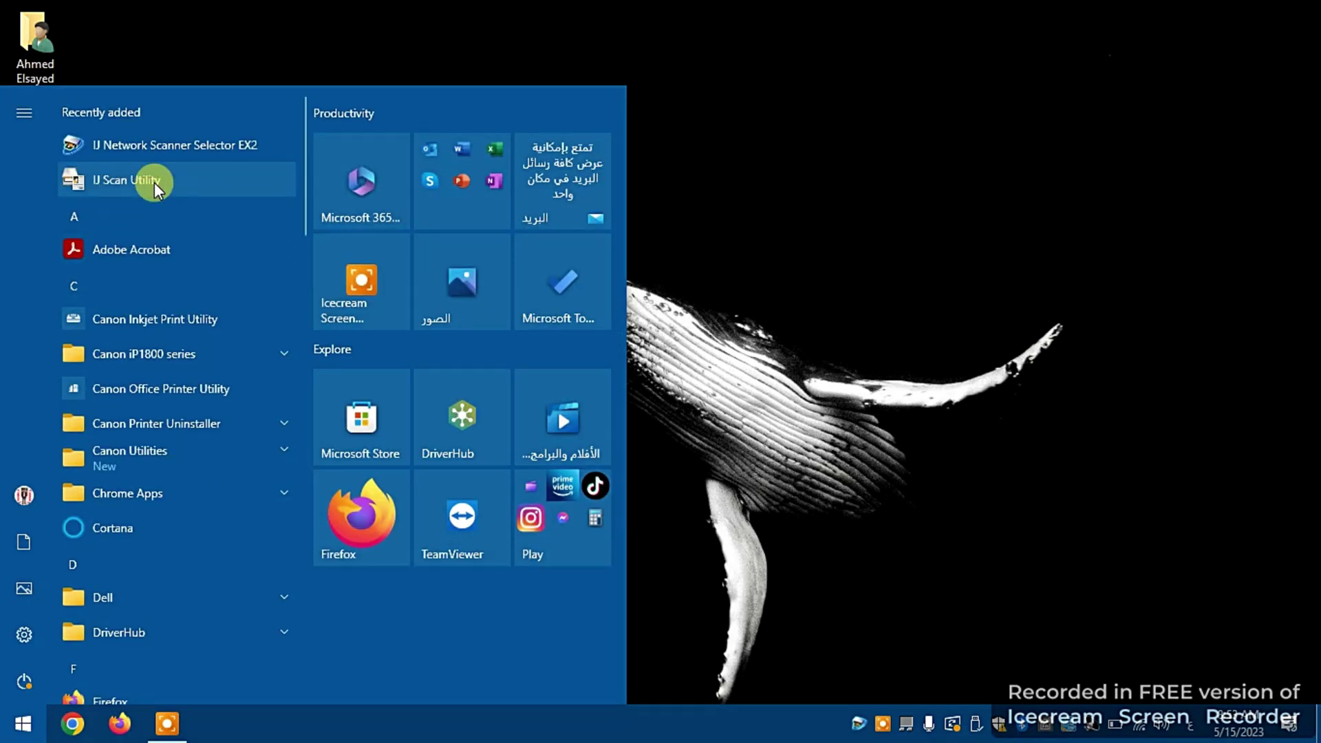
{"action": "left_click_drag", "start_coordinate": [91, 183], "coordinate": [758, 185]}
{"action": "left_click_drag", "start_coordinate": [757, 138], "coordinate": [97, 61]}
- Look through the programs installed in the Canon Utilities folder
{"action": "left_click", "coordinate": [22, 723]}
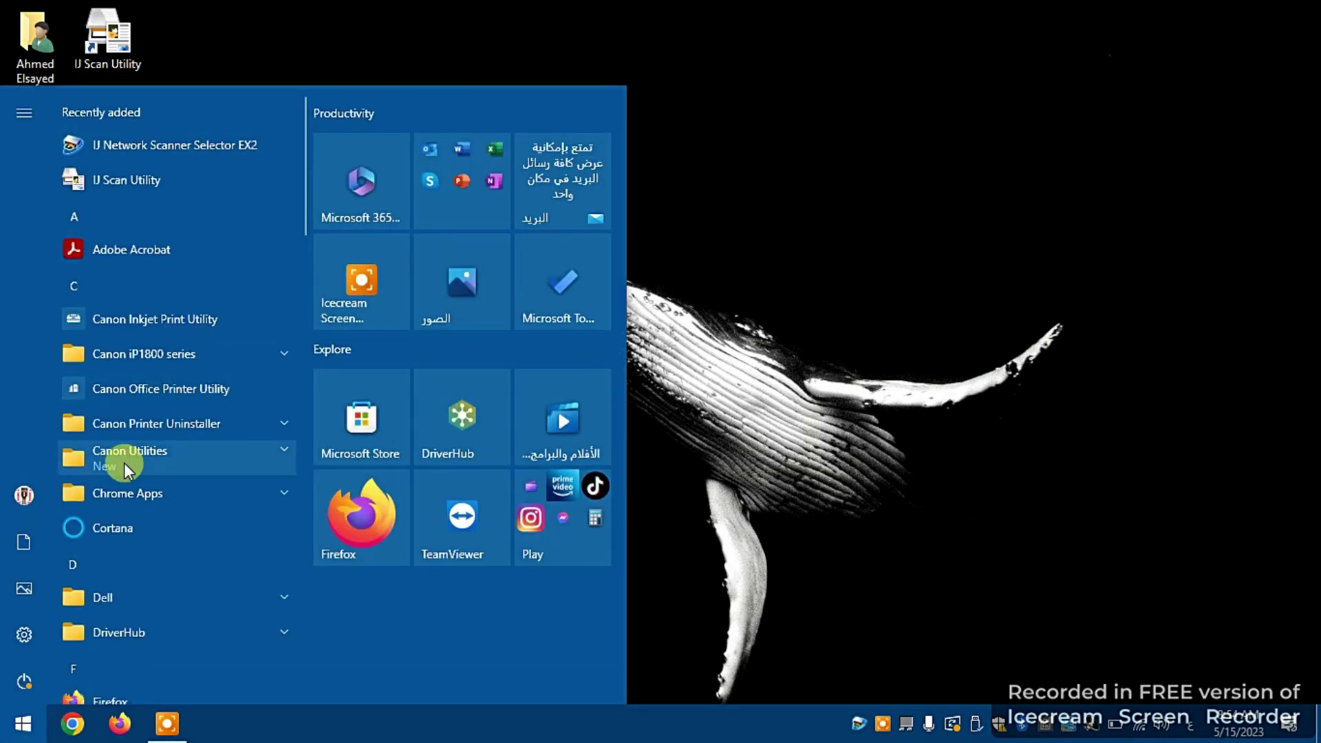
{"action": "left_click", "coordinate": [167, 456]}
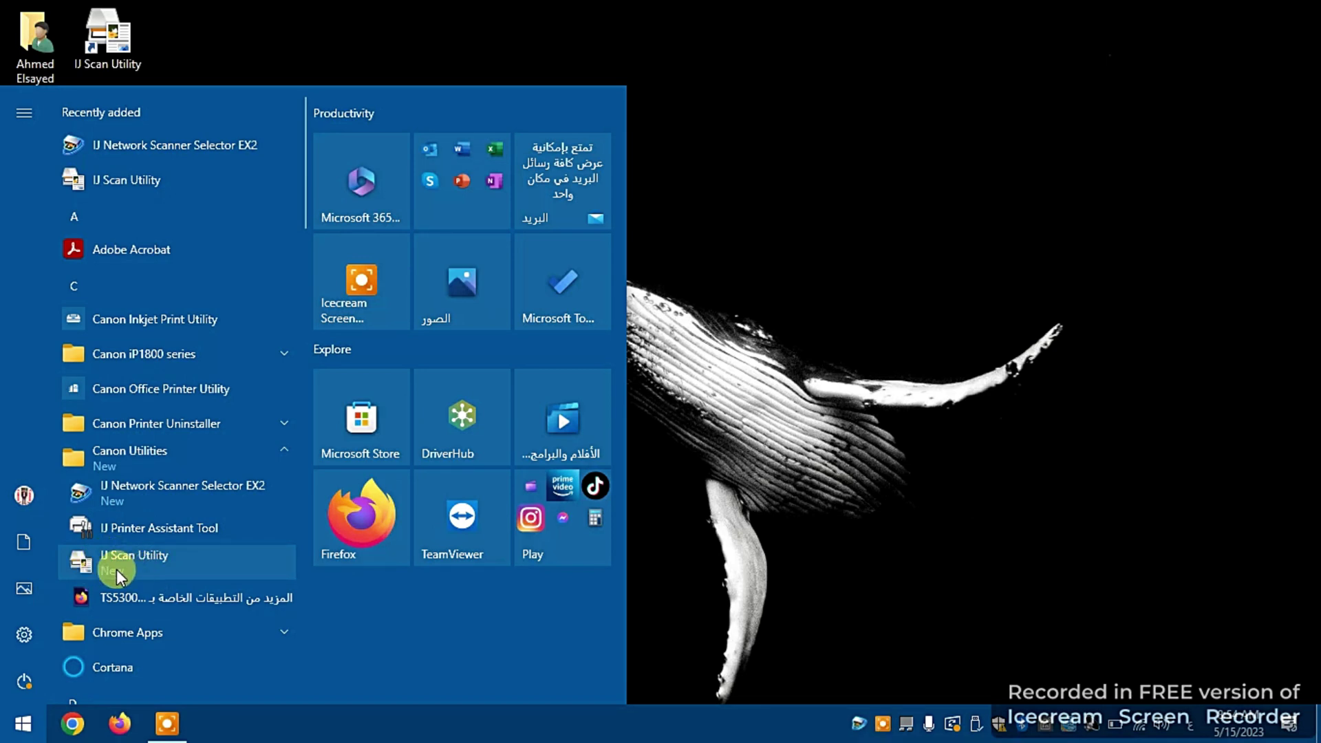
{"action": "left_click", "coordinate": [848, 464]}
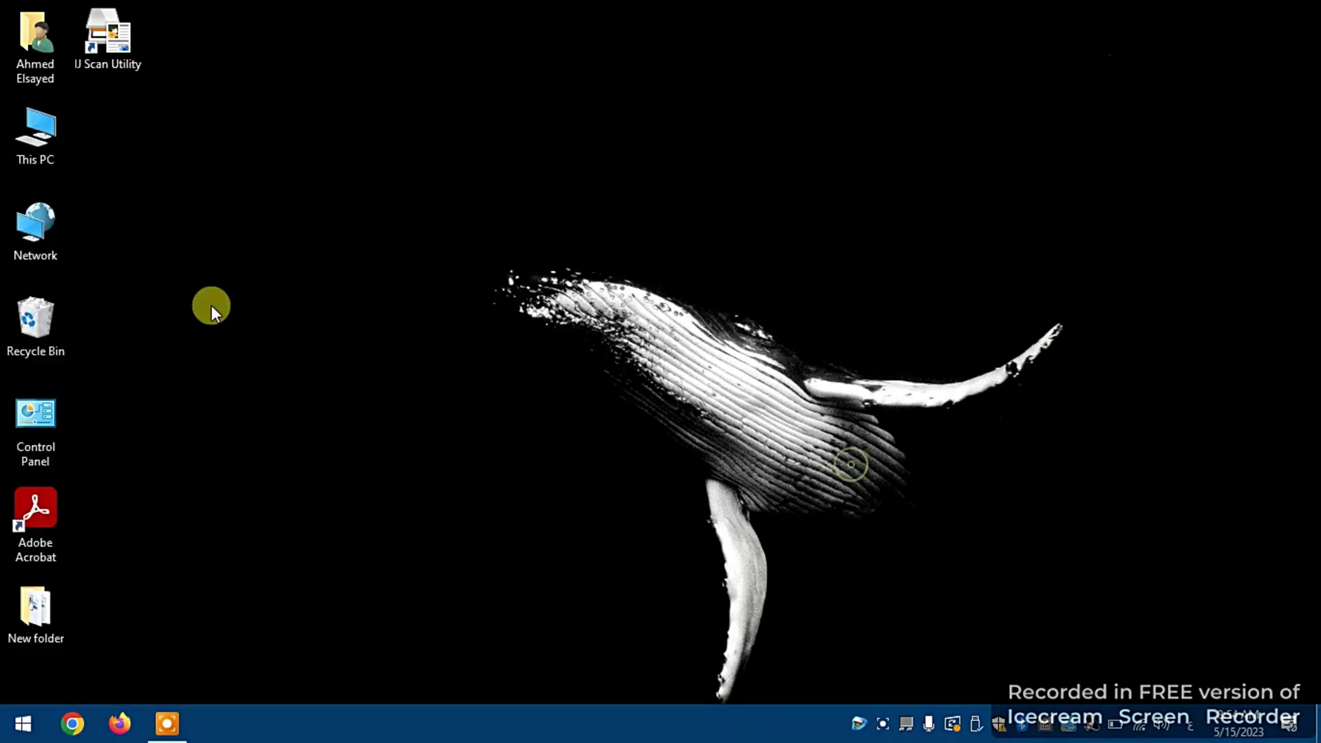
- Launch IJ Scan Utility and set the product name to Canon TS5300 series instead of the network entry
{"action": "double_click", "coordinate": [117, 40]}
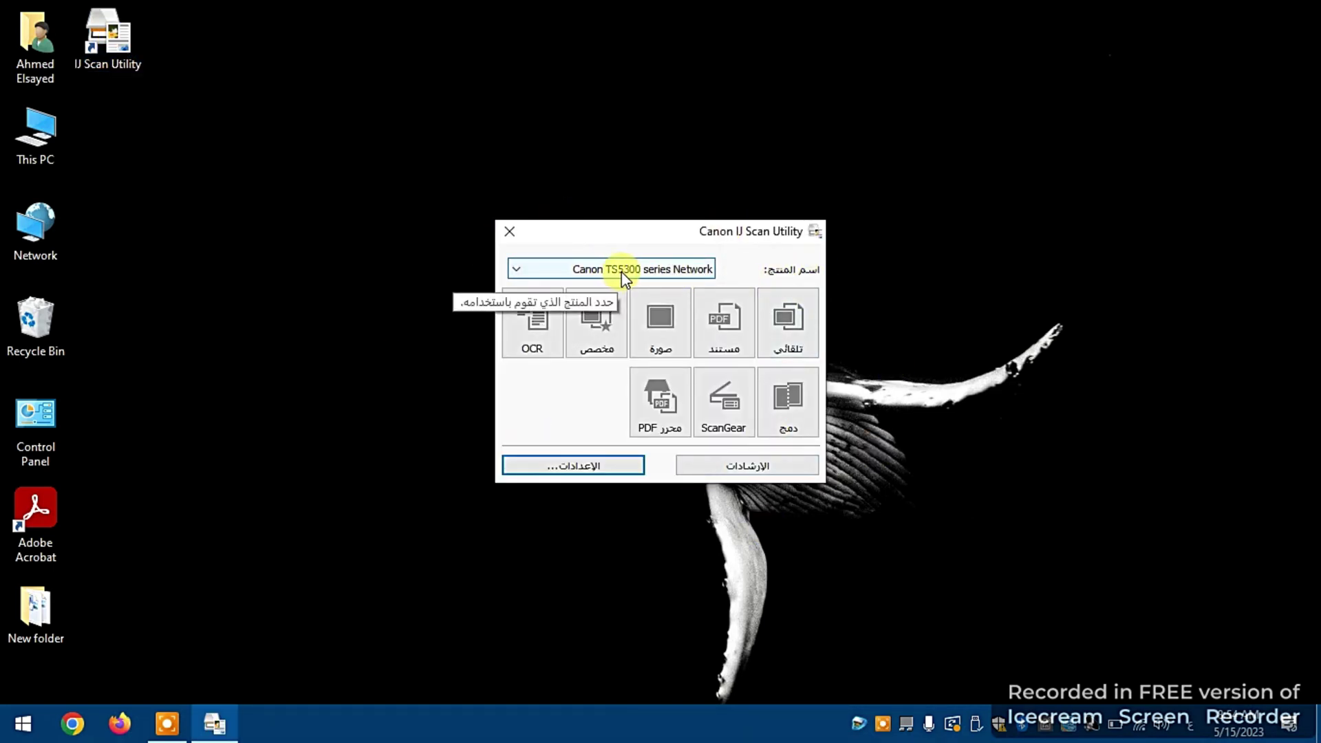
{"action": "left_click", "coordinate": [713, 274]}
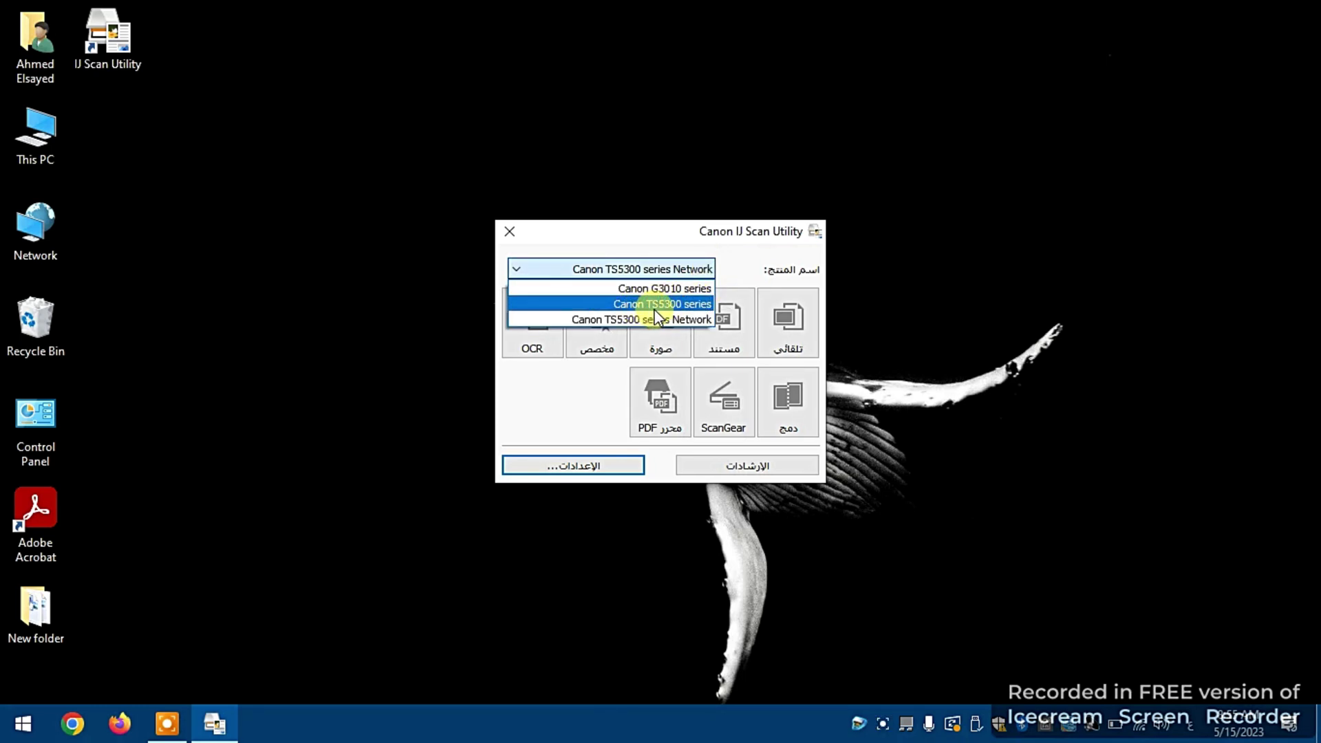
{"action": "left_click", "coordinate": [692, 303]}
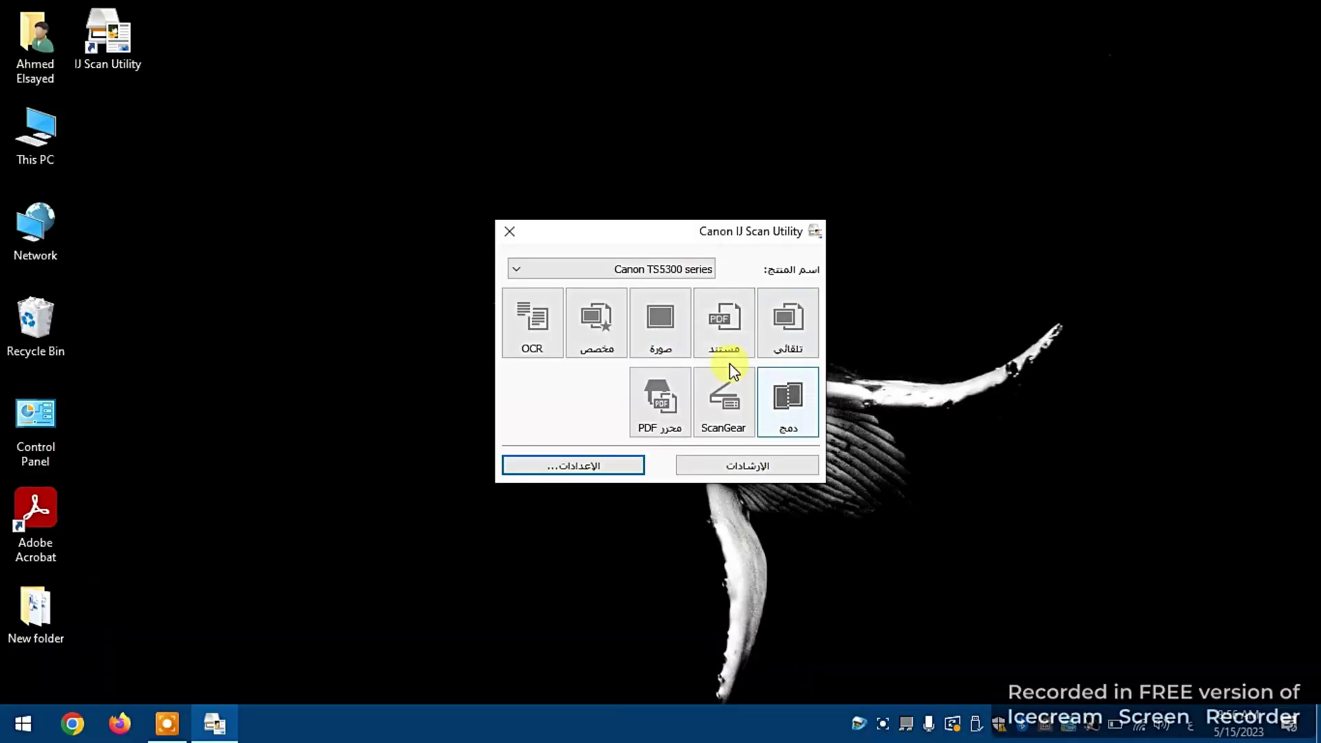
- Scan the page as a photo (صورة) and open the resulting image from the Documents folder
{"action": "left_click", "coordinate": [665, 339]}
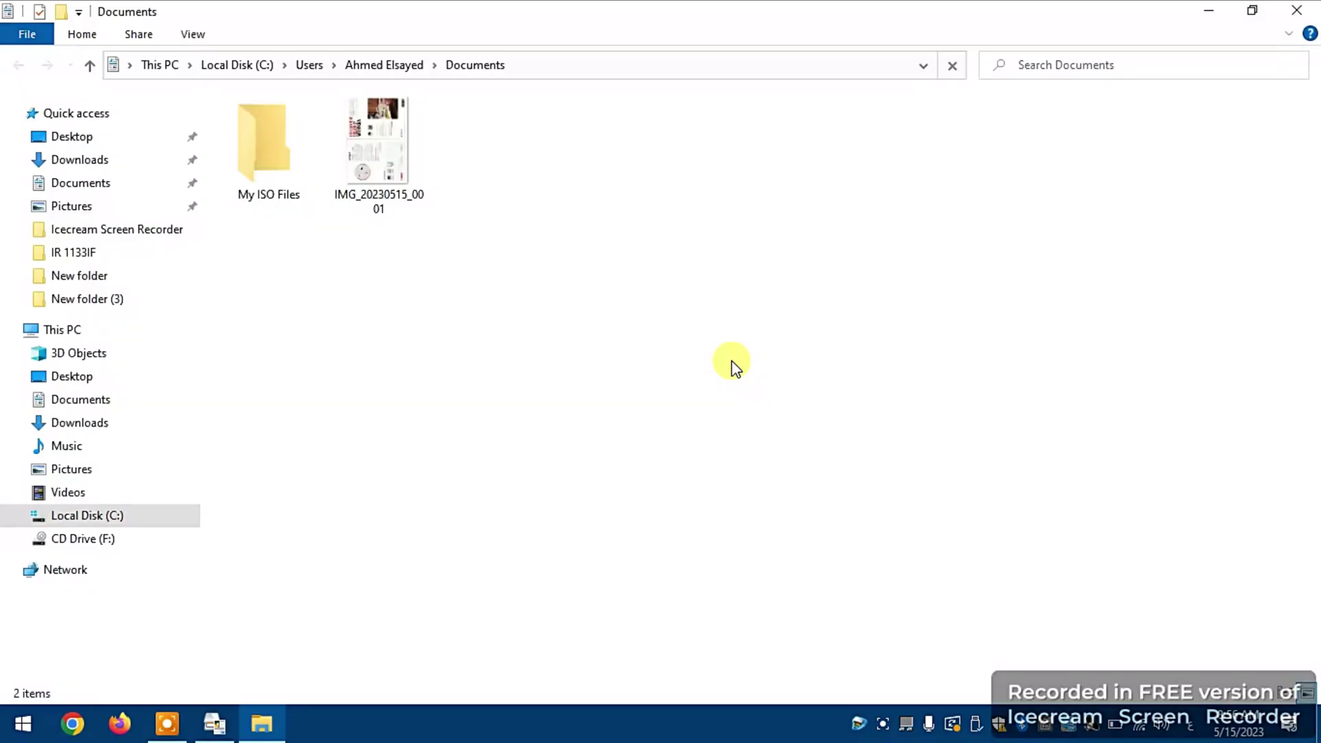
{"action": "left_click", "coordinate": [344, 180]}
{"action": "left_click", "coordinate": [380, 186]}
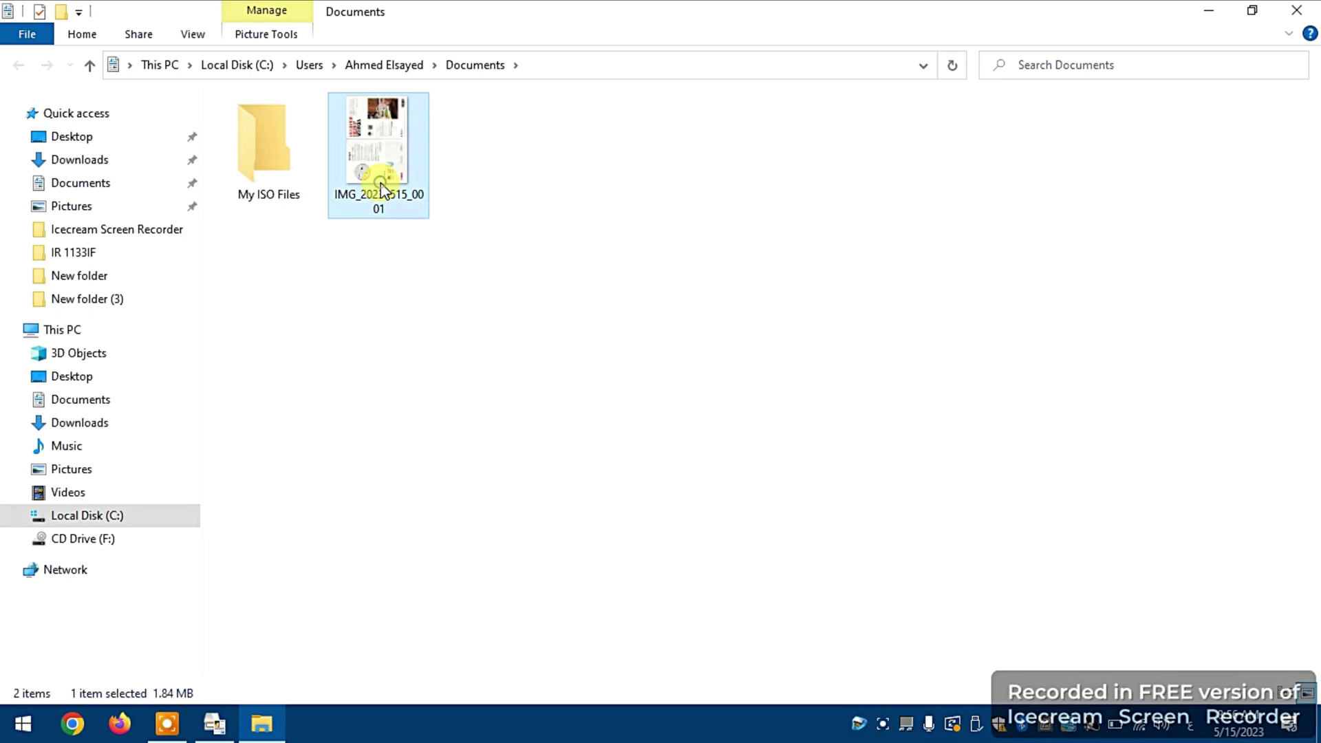
{"action": "double_click", "coordinate": [381, 185]}
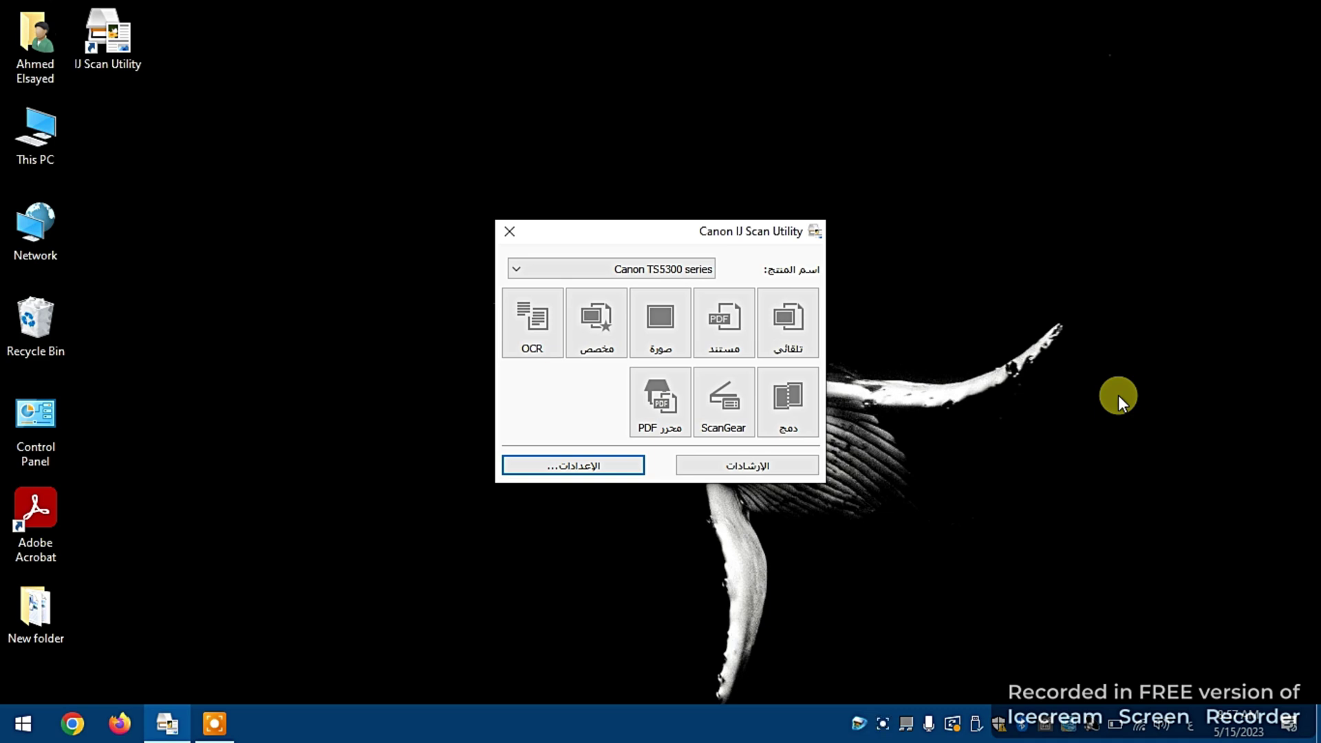
- Scan the page as a document (مستند), end the scanning session and close the resulting PDF in the editor
{"action": "left_click", "coordinate": [743, 324]}
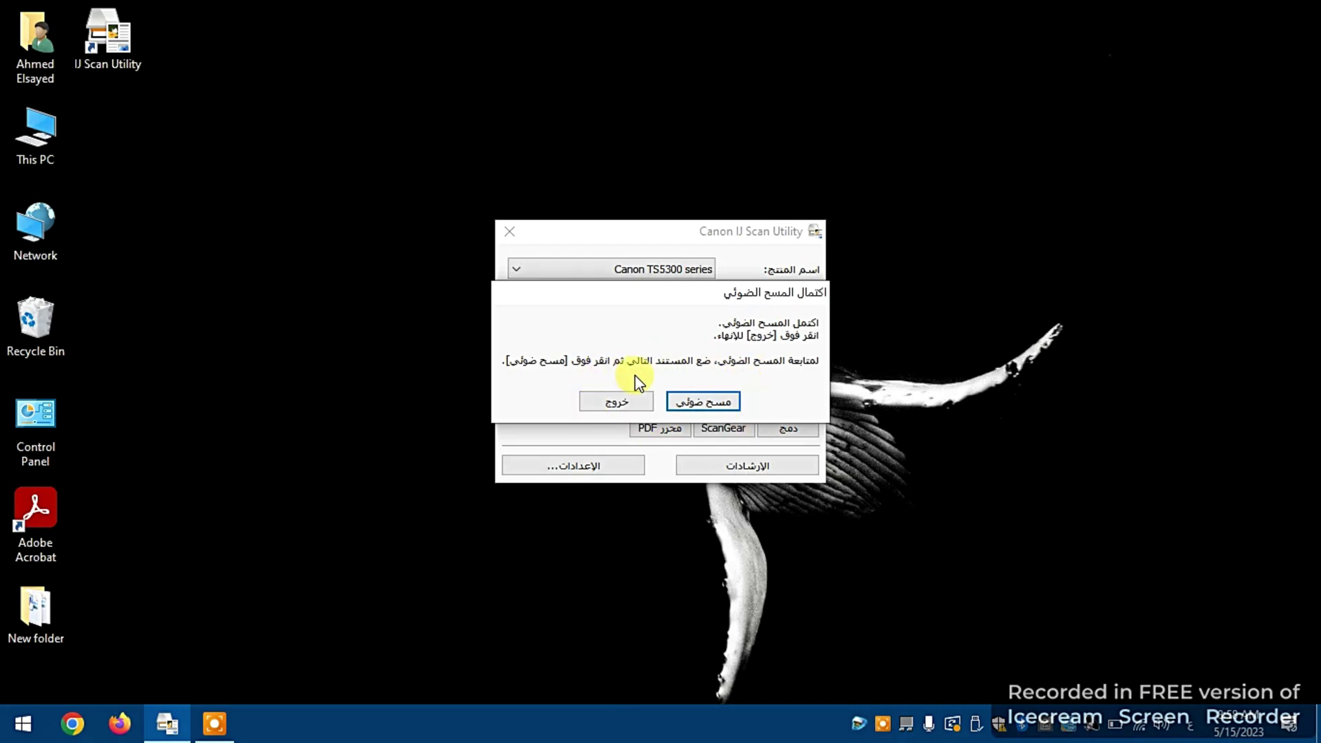
{"action": "left_click", "coordinate": [647, 405]}
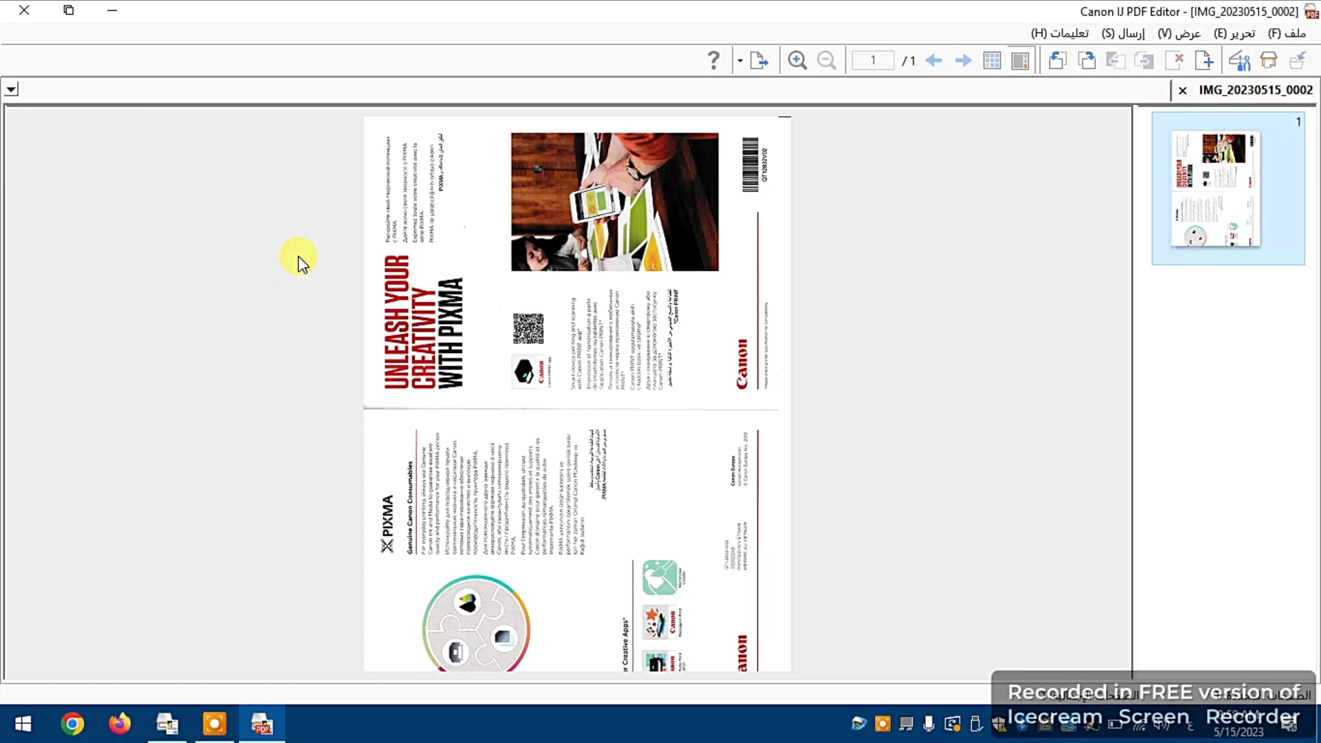
{"action": "left_click", "coordinate": [25, 10]}
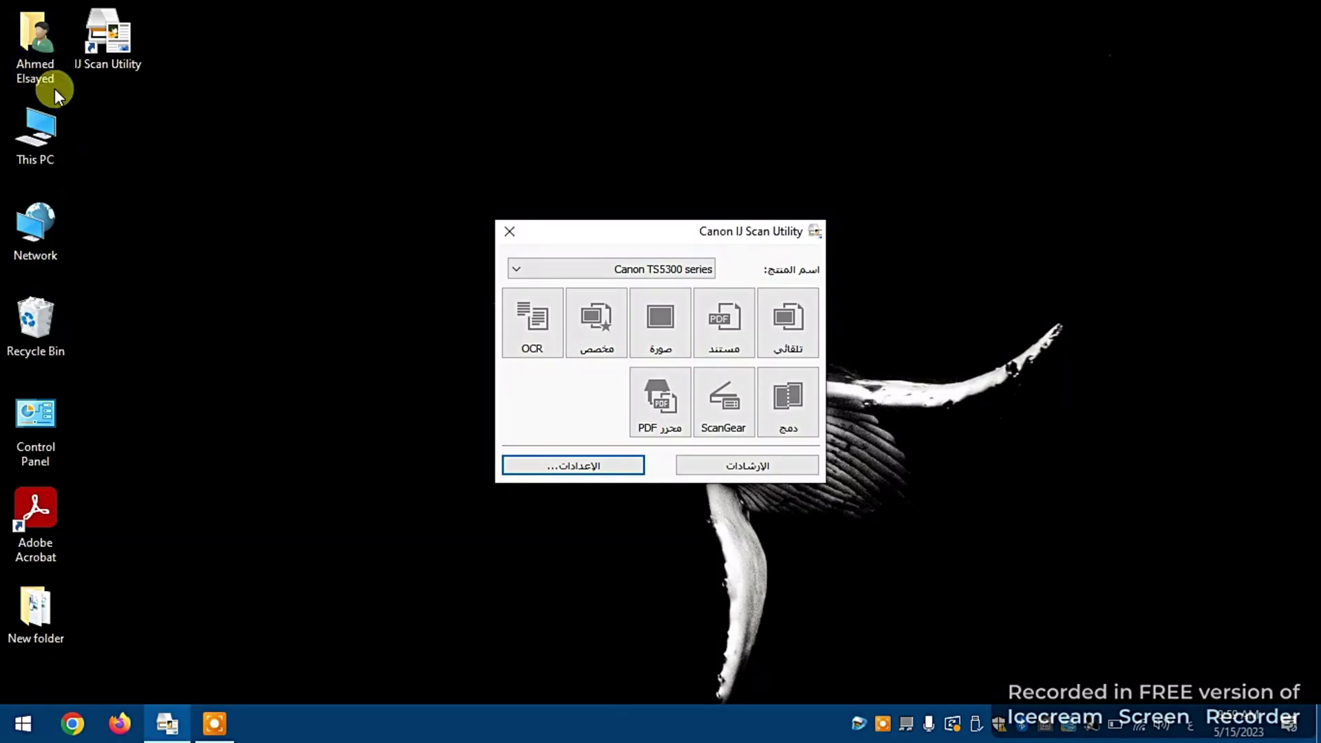
- Show the user's Documents folder with large thumbnails and open the scanned PDF IMG_20230515_0002
{"action": "double_click", "coordinate": [40, 56]}
{"action": "double_click", "coordinate": [619, 137]}
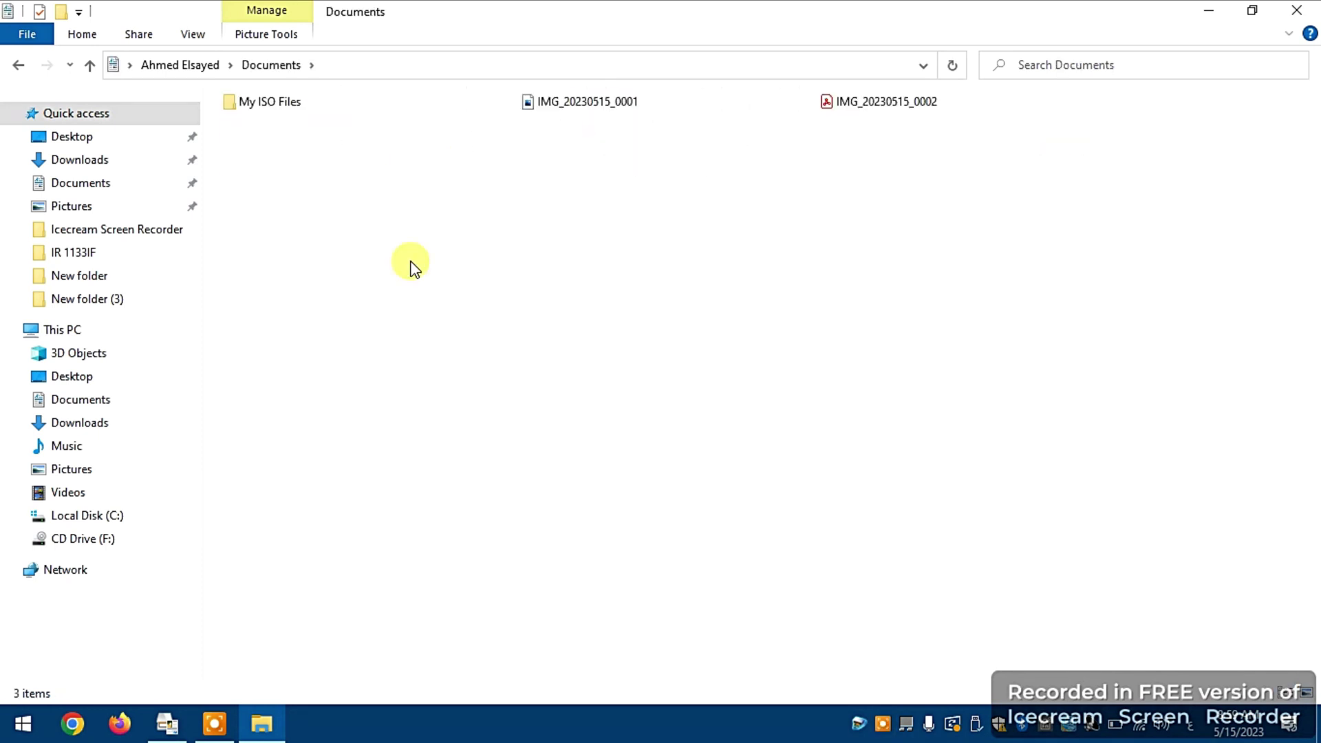
{"action": "scroll", "coordinate": [411, 266], "scroll_direction": "up", "scroll_amount": 5, "text": "ctrl"}
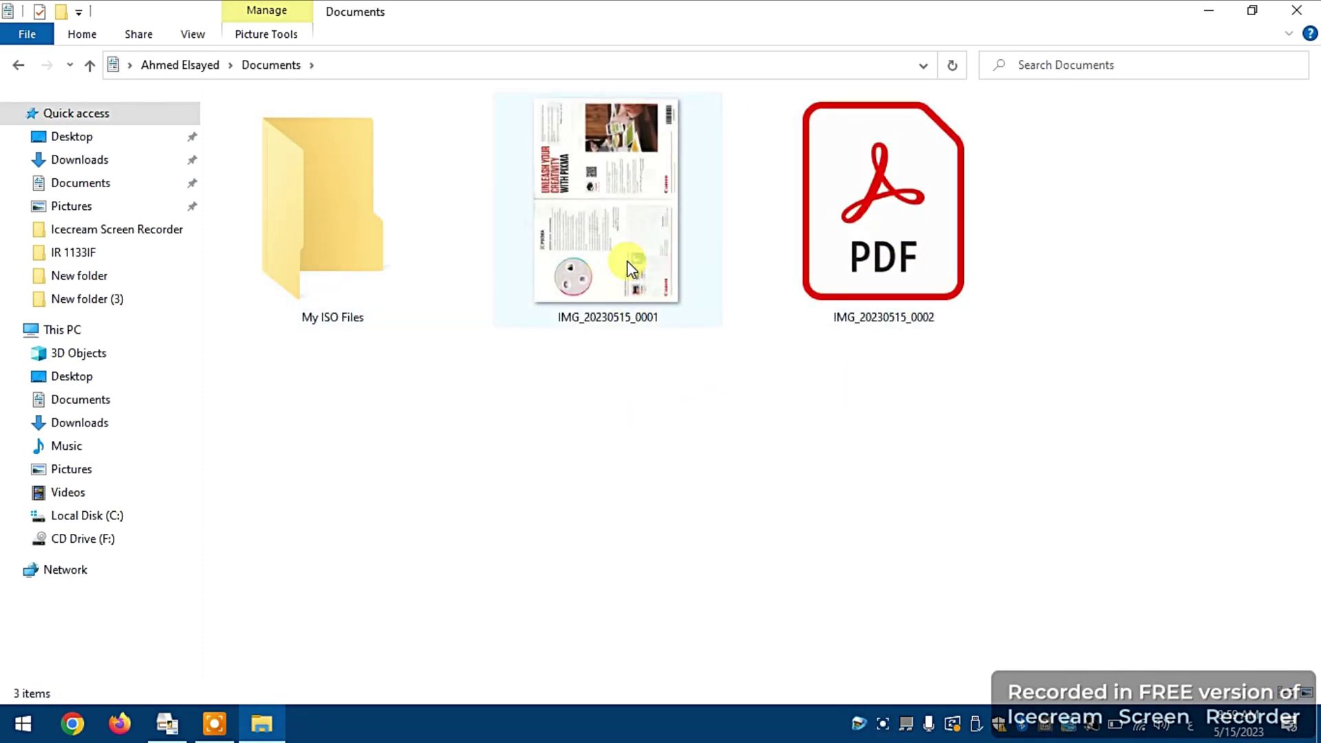
{"action": "left_click", "coordinate": [870, 217]}
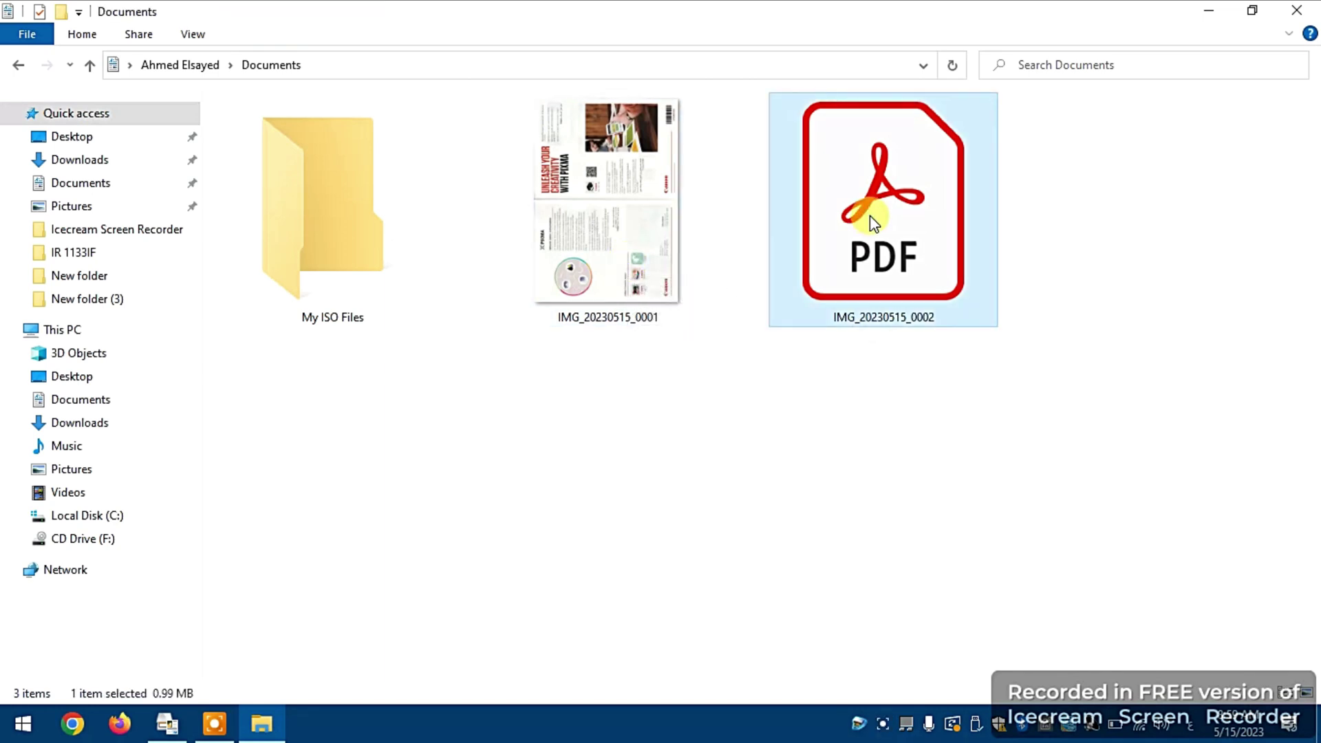
{"action": "double_click", "coordinate": [870, 216]}
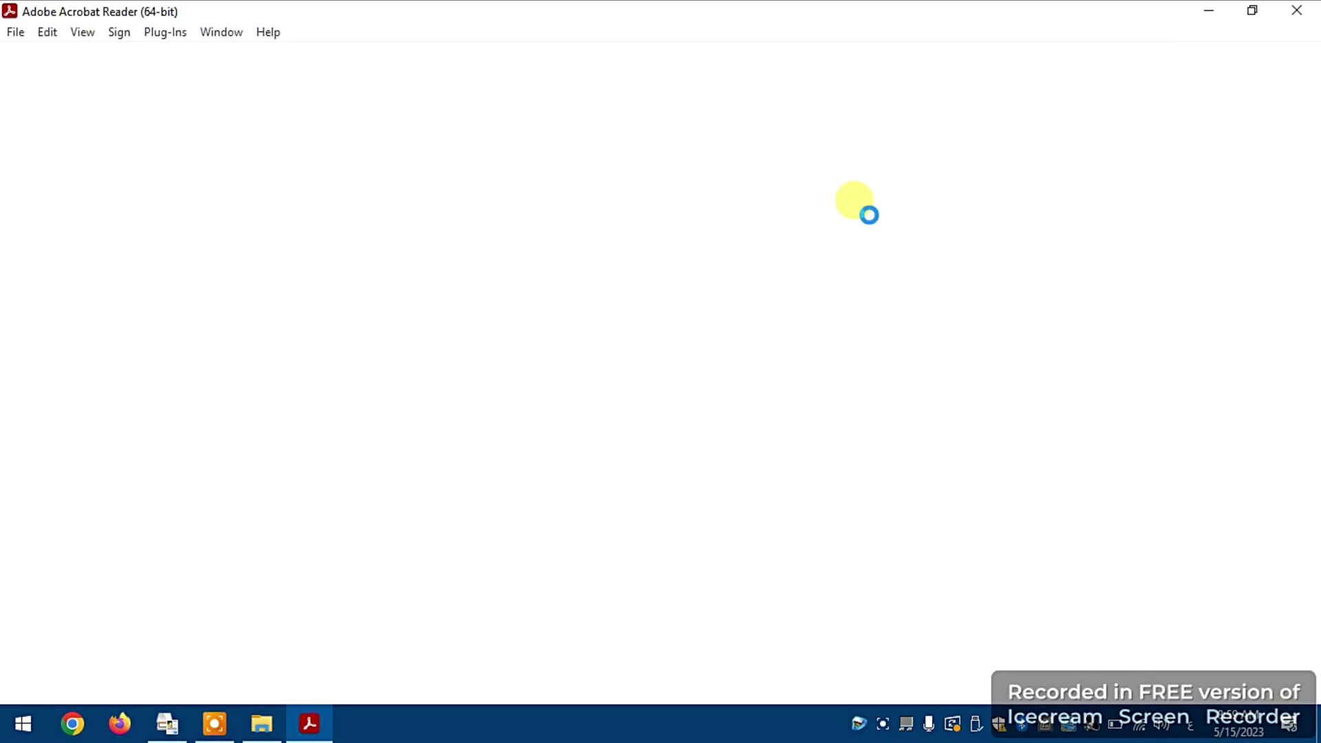